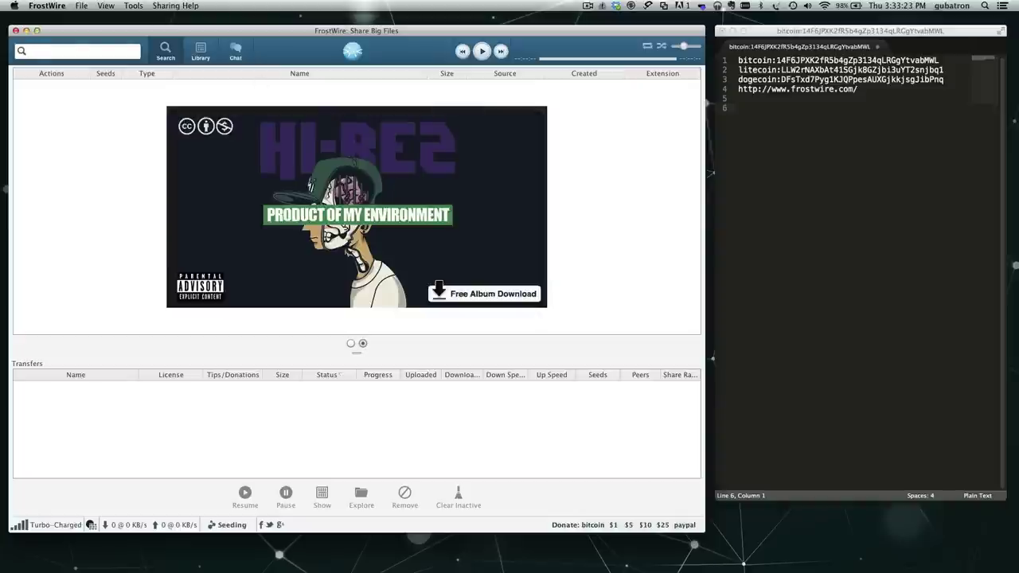
Step: View FrostWire's version and credits information, then close it
{"action": "left_click", "coordinate": [38, 6]}
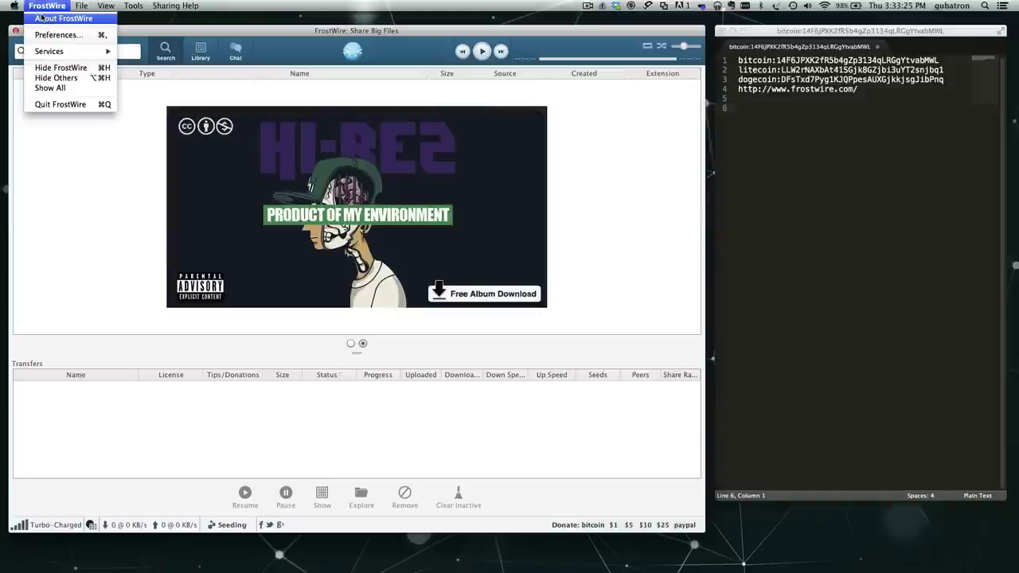
{"action": "left_click", "coordinate": [46, 15]}
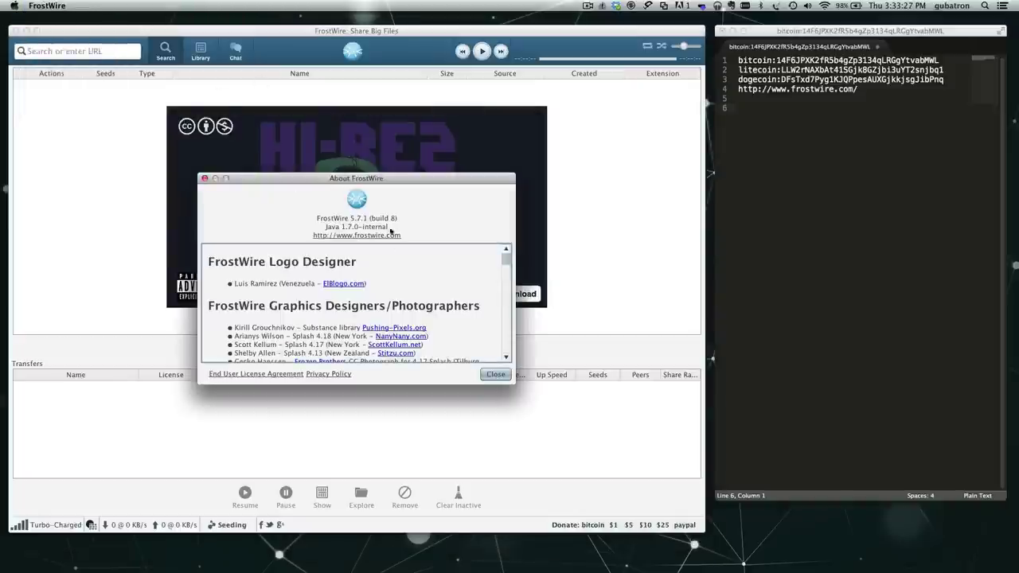
{"action": "left_click", "coordinate": [204, 179]}
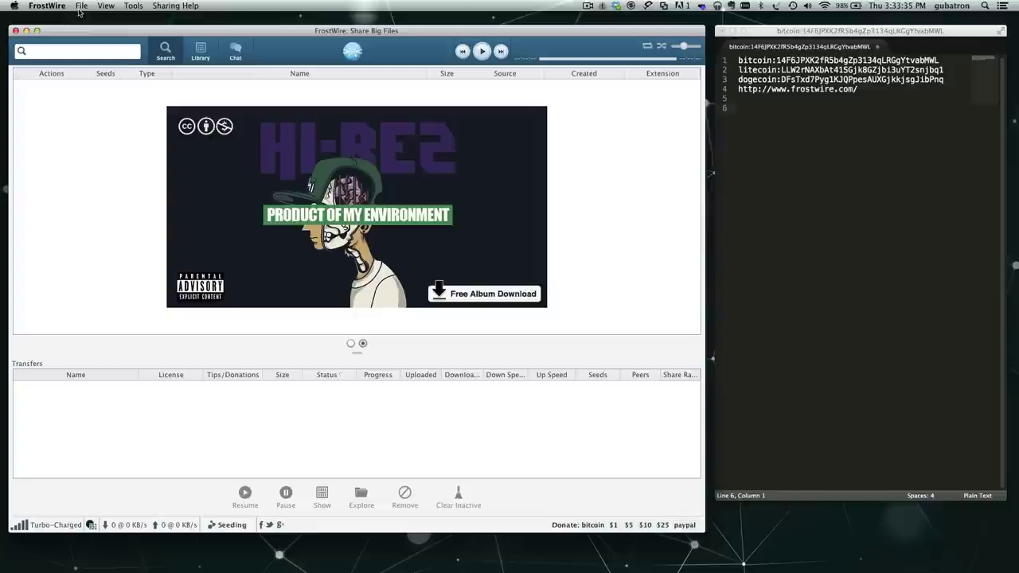
Step: Start a new torrent with File > Create New Torrent
{"action": "left_click_drag", "start_coordinate": [99, 36], "coordinate": [96, 30]}
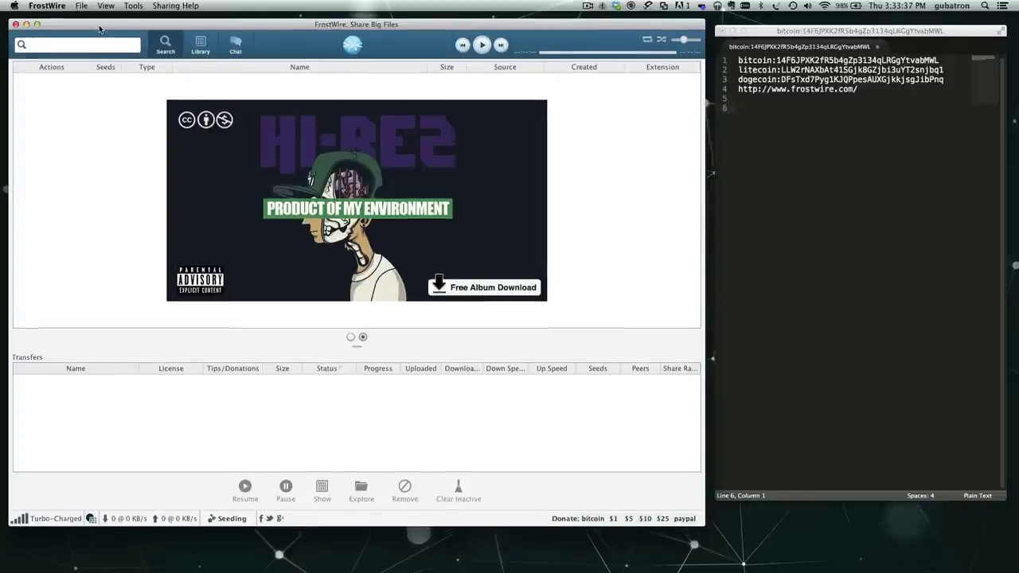
{"action": "left_click", "coordinate": [82, 6]}
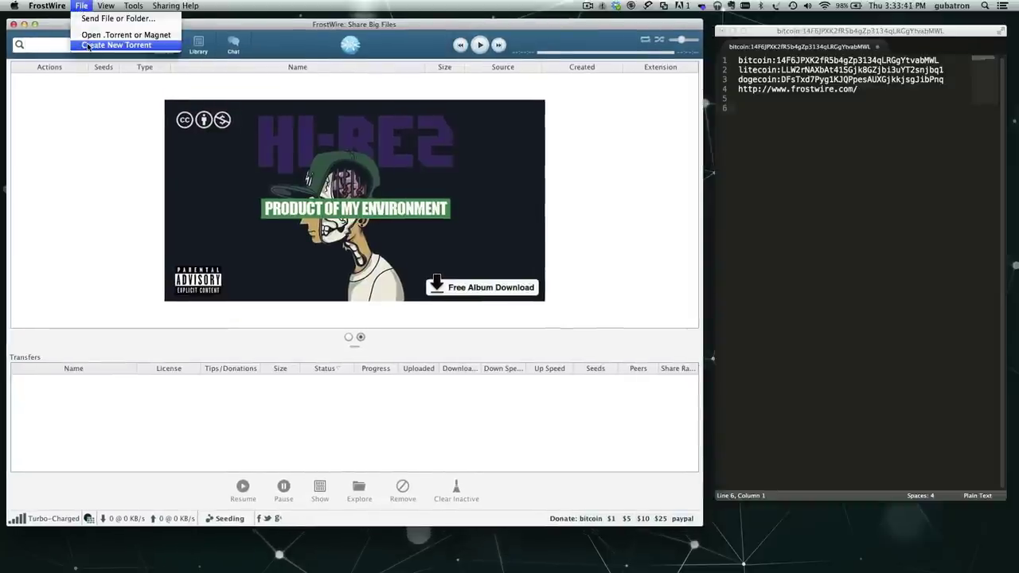
{"action": "left_click", "coordinate": [89, 46]}
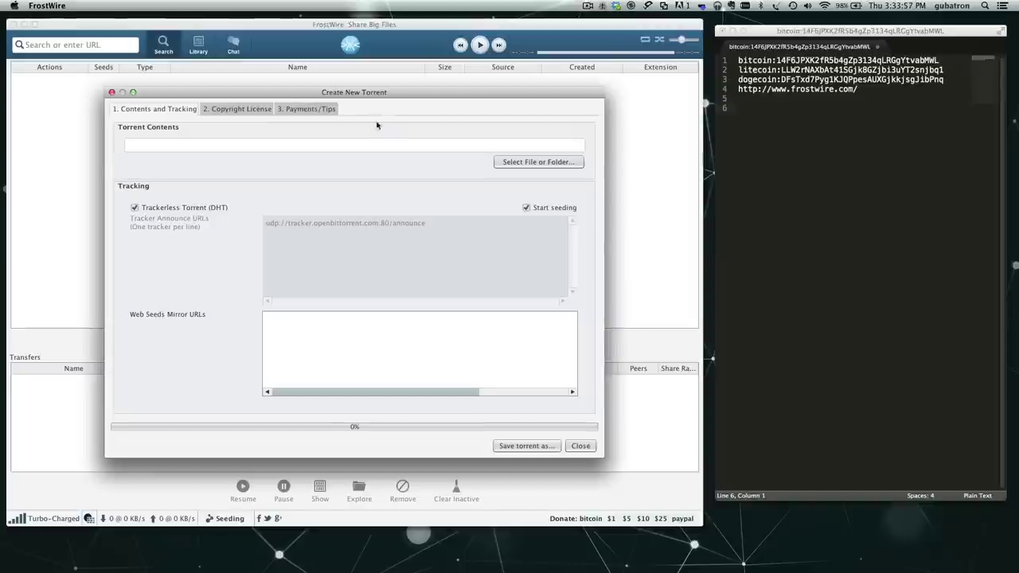
Step: Pick frostwire-5.7.1.dmg from FrostWire/Torrent Data, sorted newest first, as the torrent contents
{"action": "left_click", "coordinate": [544, 169]}
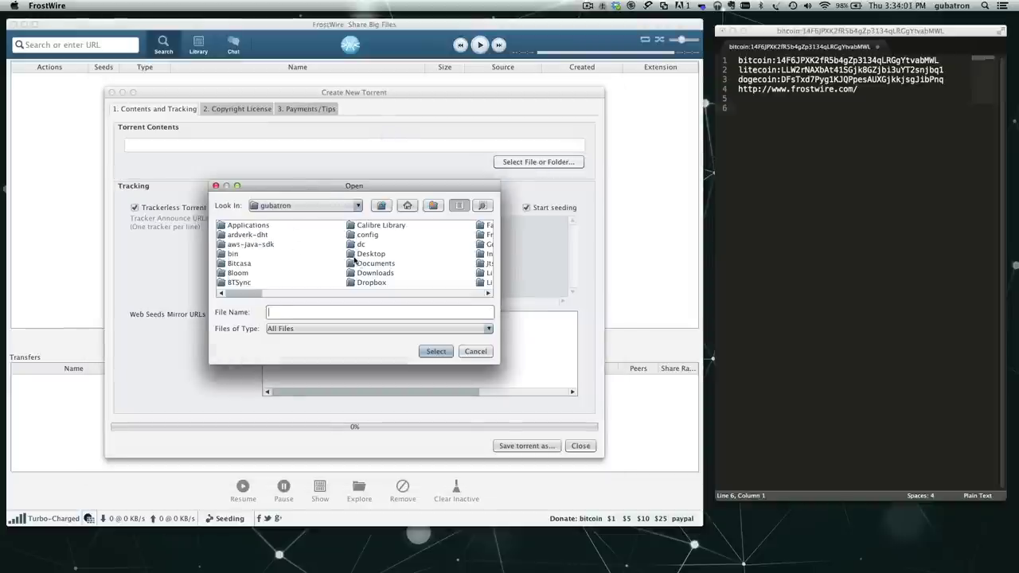
{"action": "left_click_drag", "start_coordinate": [238, 295], "coordinate": [264, 298]}
{"action": "left_click", "coordinate": [302, 234]}
{"action": "double_click", "coordinate": [302, 235]}
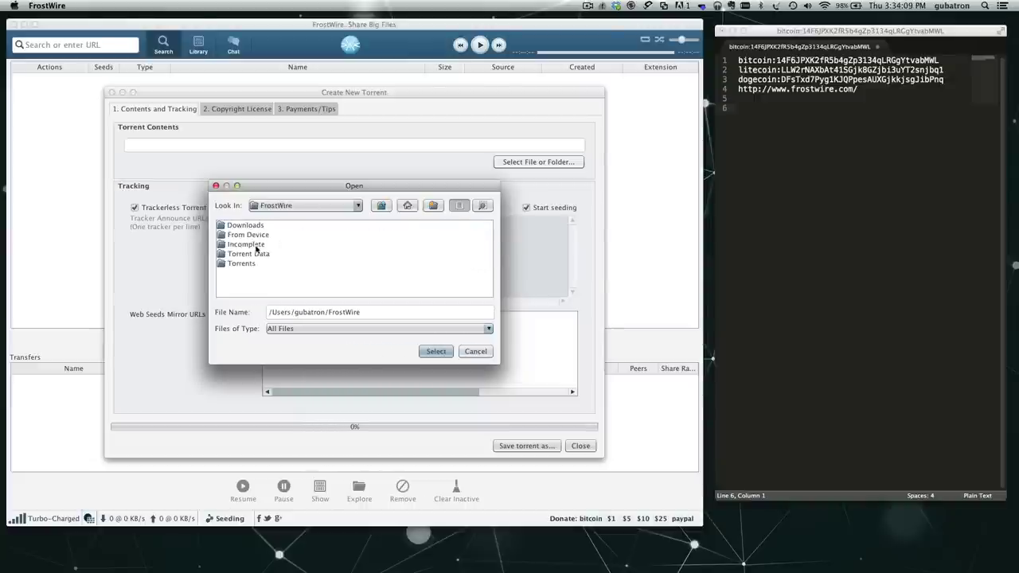
{"action": "double_click", "coordinate": [250, 254]}
{"action": "left_click", "coordinate": [481, 206]}
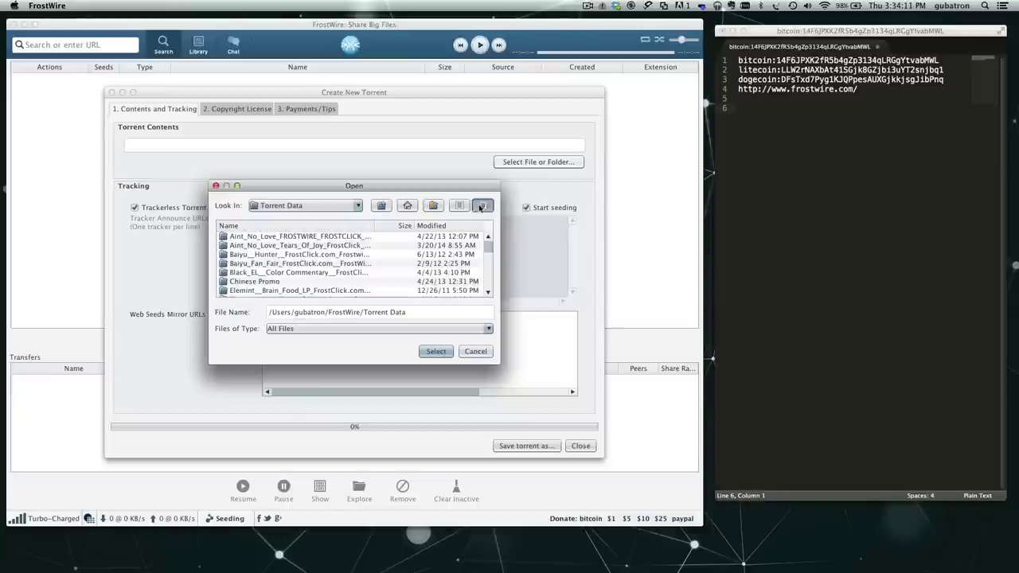
{"action": "left_click", "coordinate": [446, 226]}
{"action": "left_click", "coordinate": [445, 225]}
{"action": "left_click", "coordinate": [258, 237]}
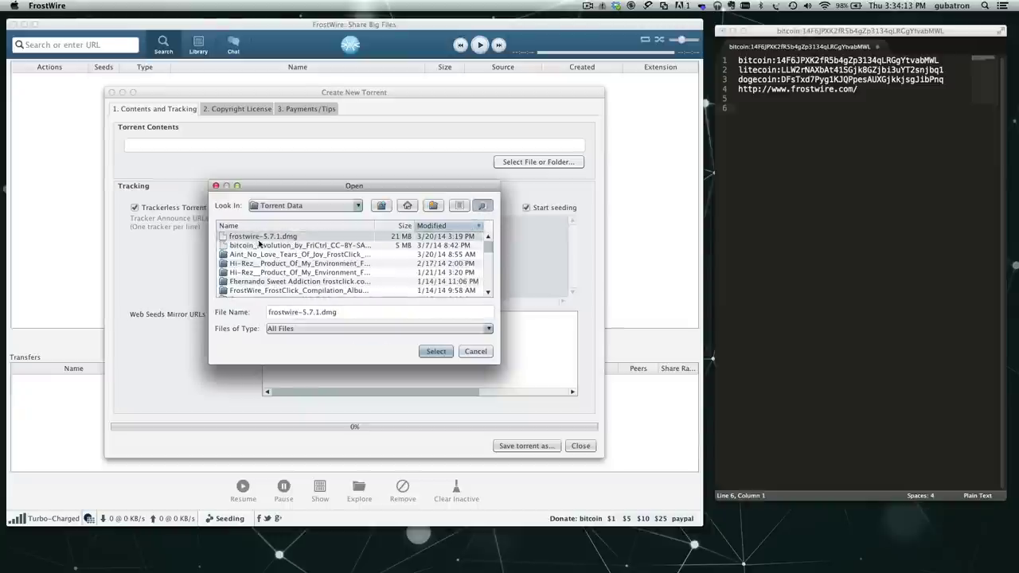
{"action": "left_click", "coordinate": [433, 353]}
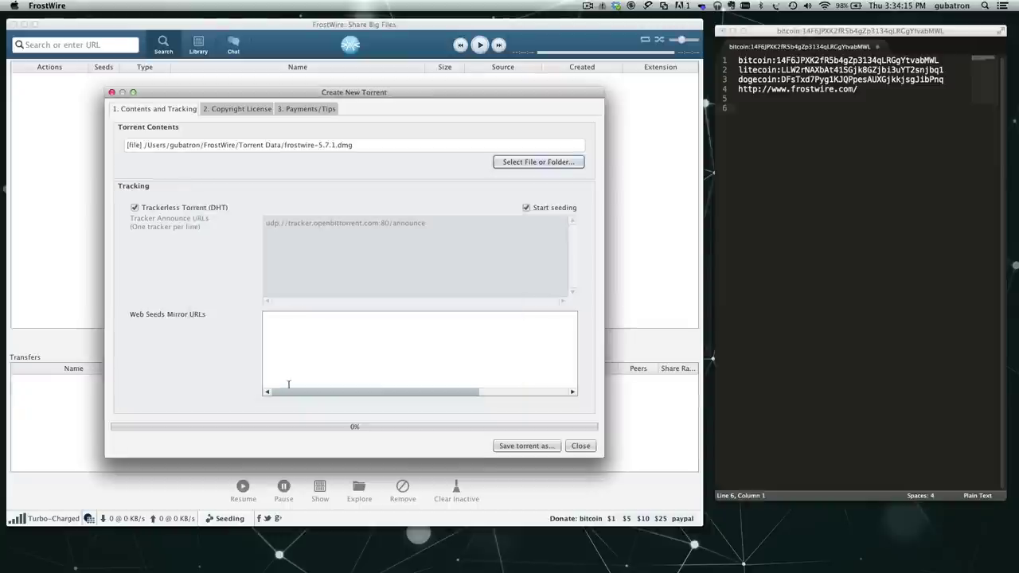
{"action": "left_click", "coordinate": [133, 207]}
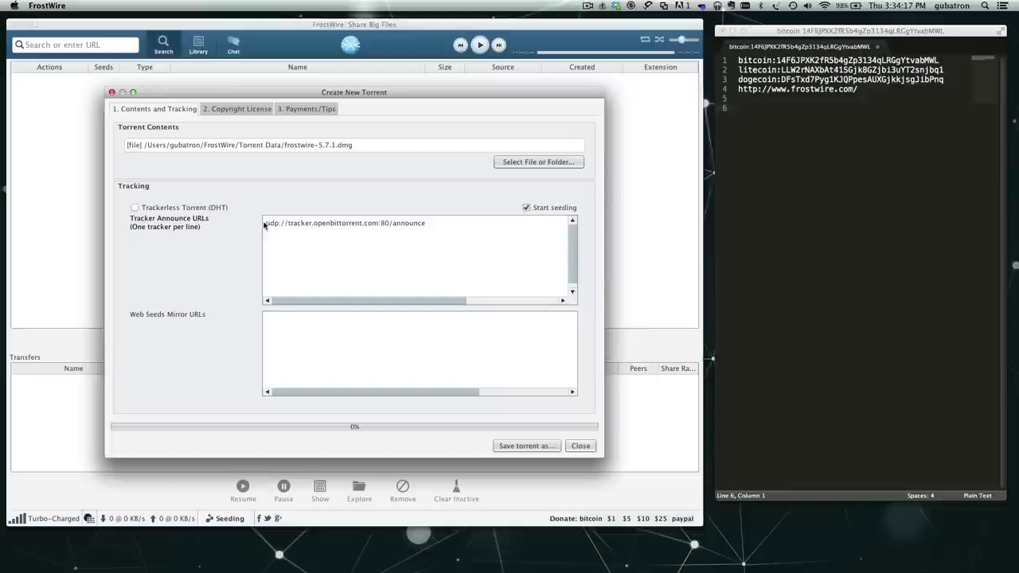
{"action": "triple_click", "coordinate": [483, 219]}
{"action": "type", "text": "http"}
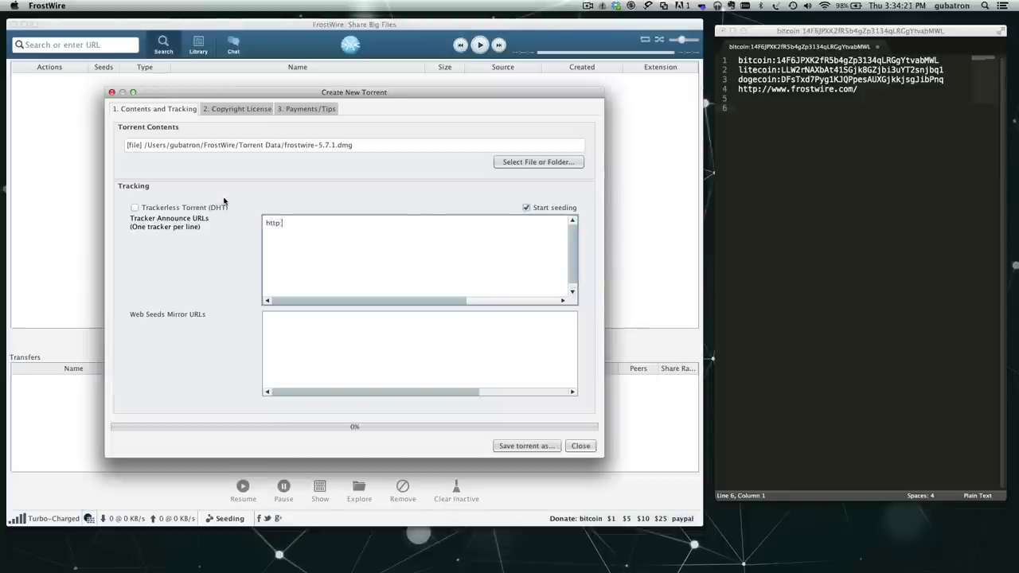
{"action": "type", "text": "://tracker.frostwir"}
{"action": "type", "text": "e.com:6969/"}
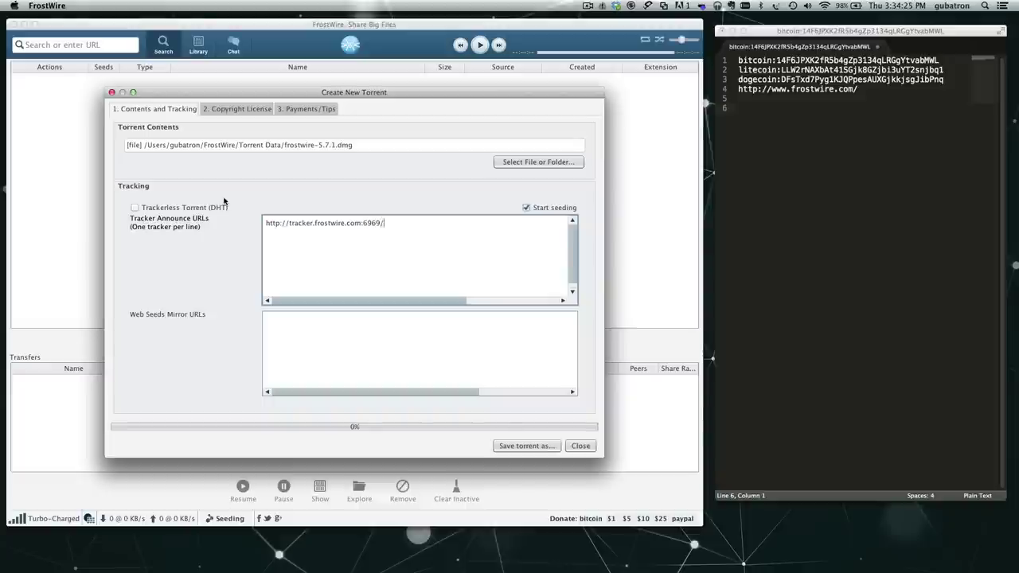
{"action": "type", "text": "announce"}
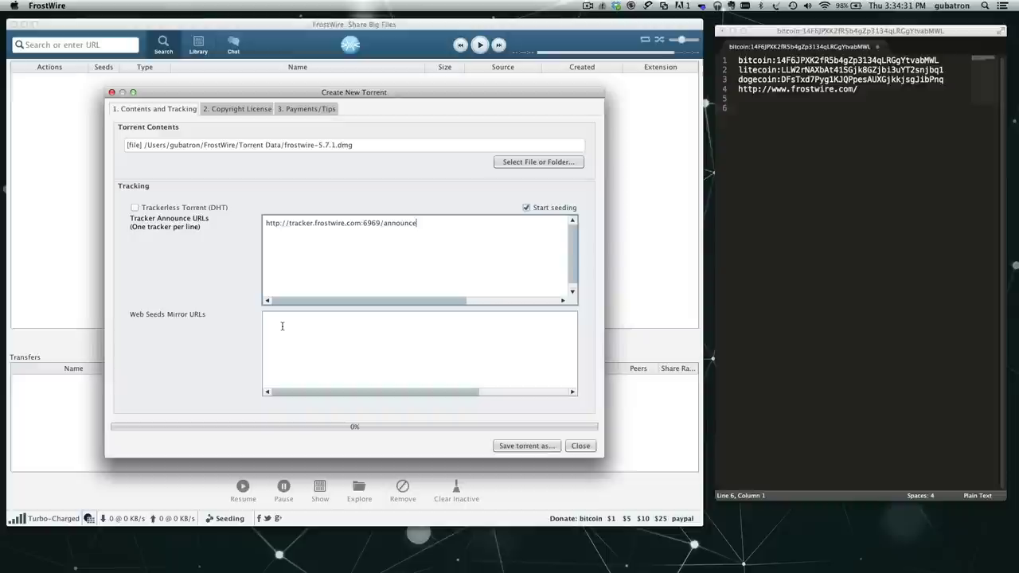
{"action": "left_click", "coordinate": [282, 326]}
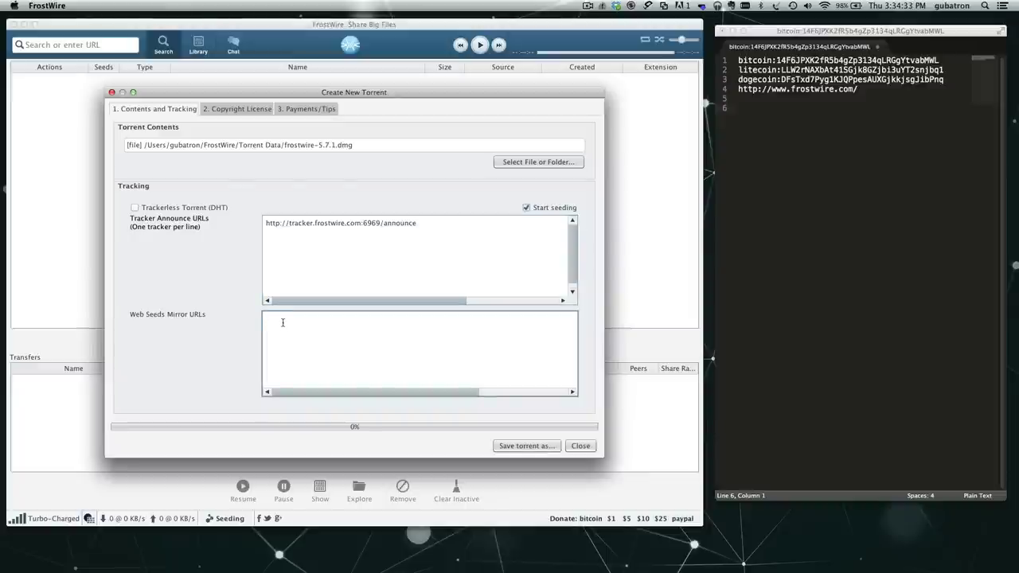
{"action": "type", "text": "http://"}
{"action": "type", "text": "dl.frostwire.com/f"}
{"action": "type", "text": "rostwire/5"}
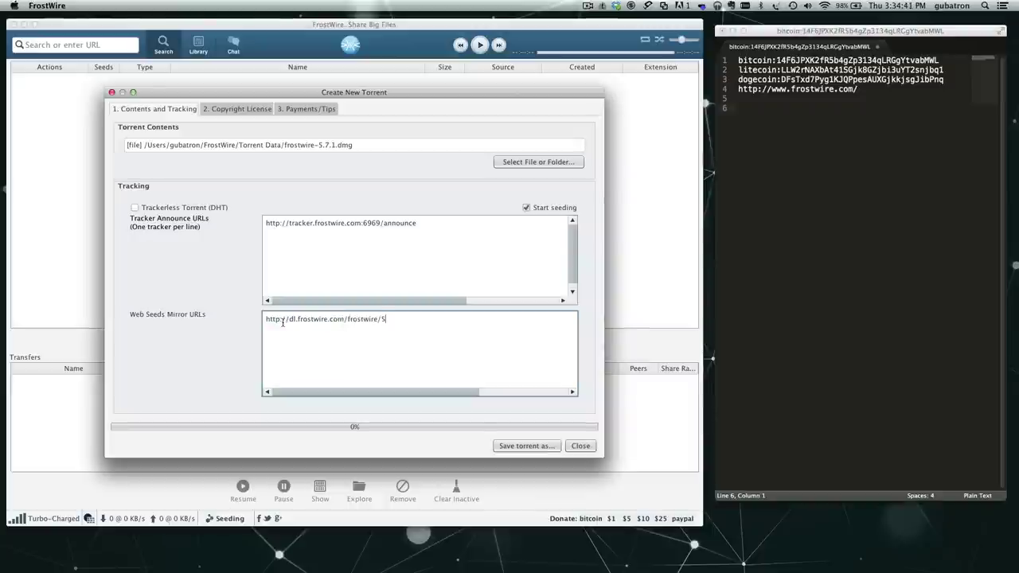
{"action": "type", "text": ".7.1/"}
{"action": "type", "text": "frostwir"}
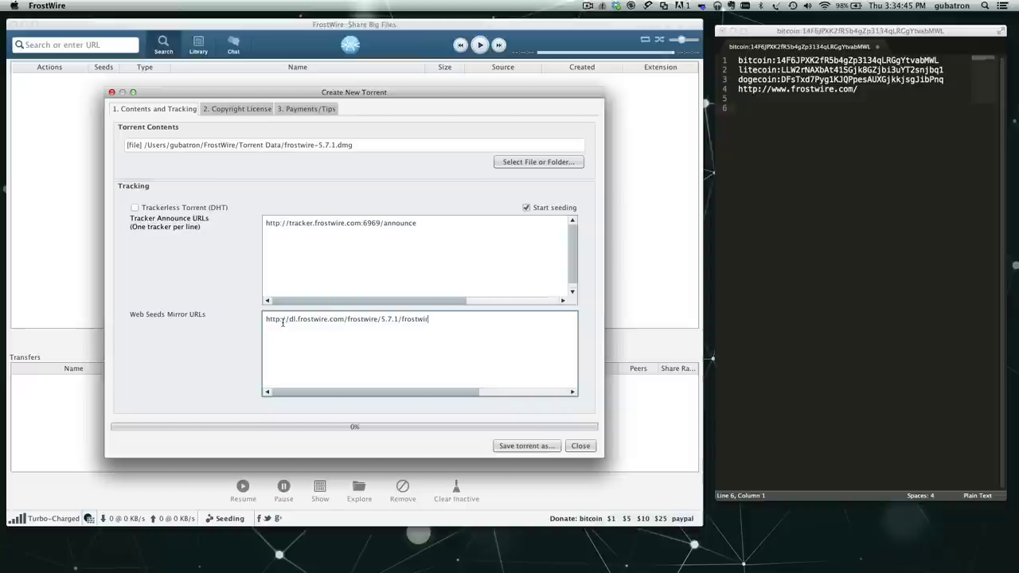
{"action": "type", "text": "e-5.7.1.d"}
{"action": "type", "text": "mg"}
{"action": "mouse_move", "coordinate": [146, 317]}
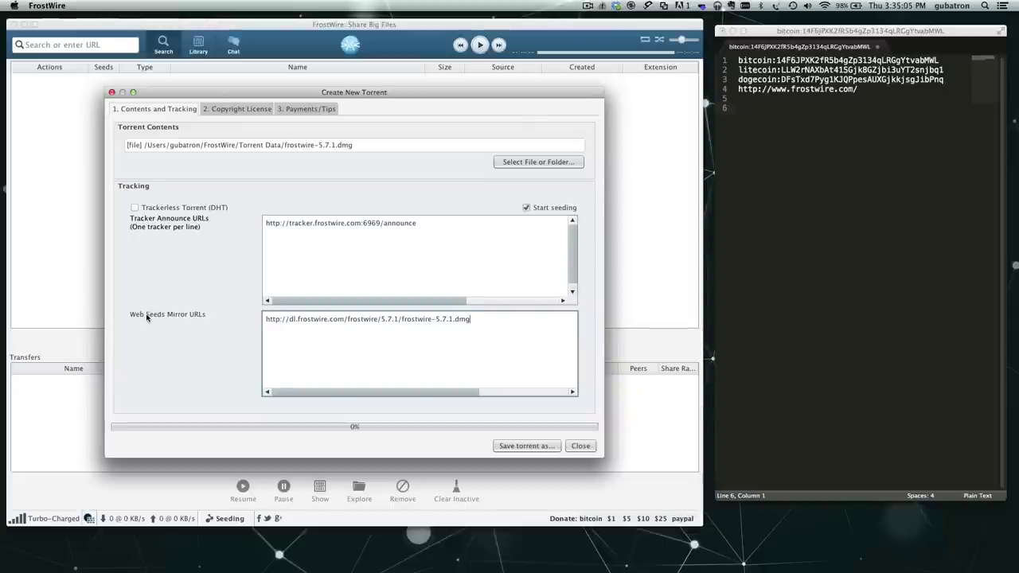
{"action": "key", "text": "super+a"}
{"action": "key", "text": "super+c"}
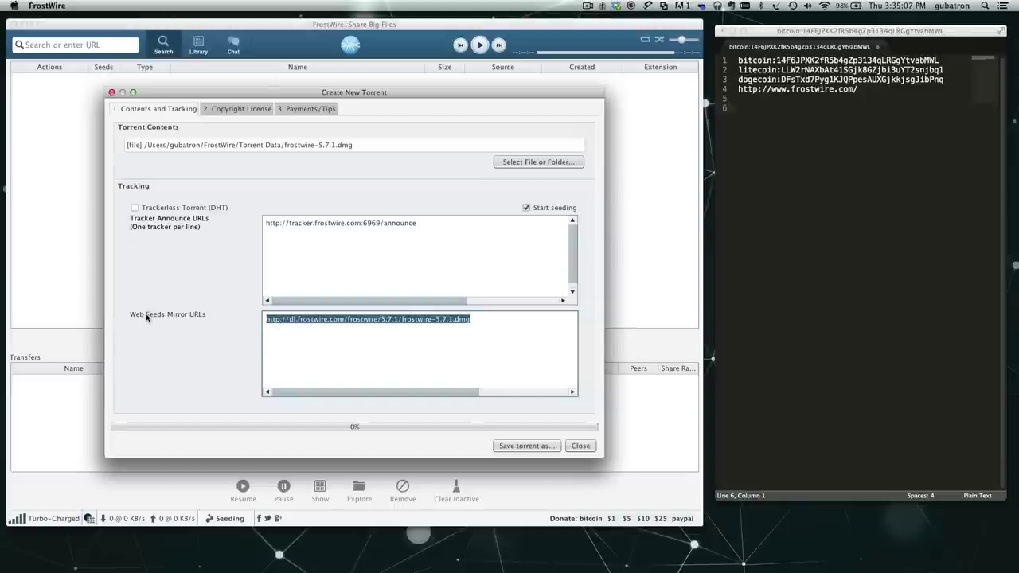
{"action": "key", "text": "Left"}
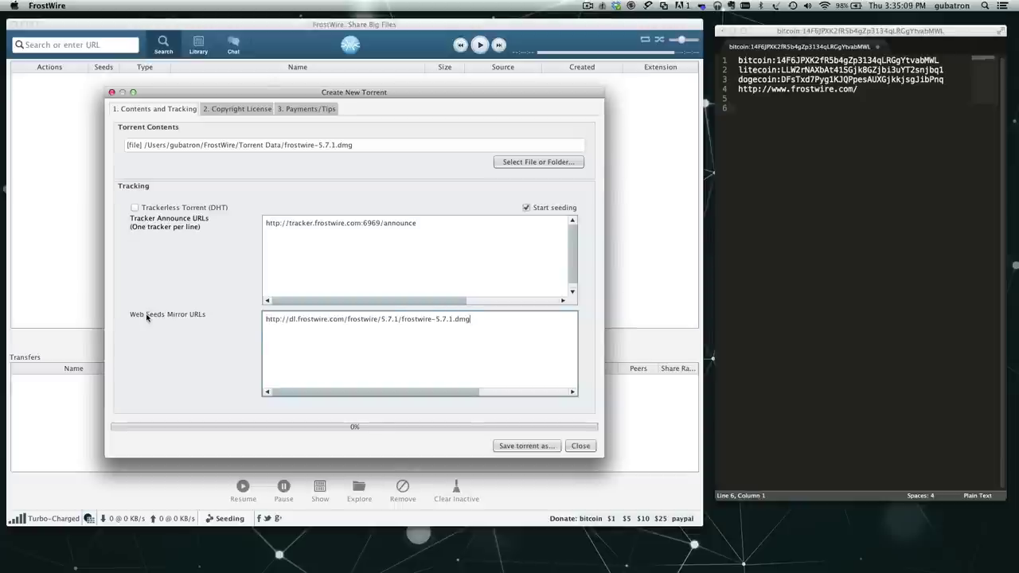
{"action": "key", "text": "Return"}
{"action": "key", "text": "super+v"}
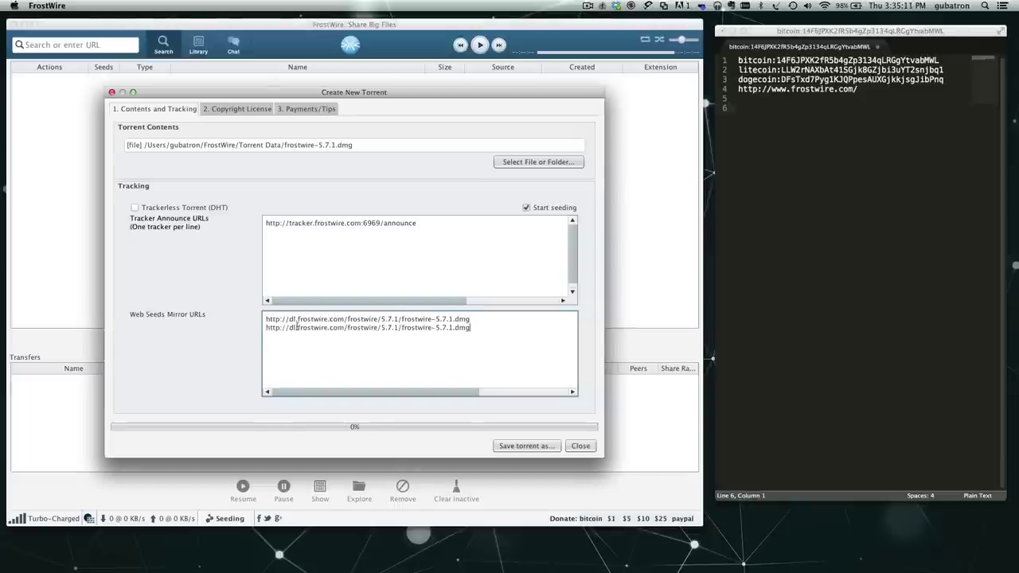
{"action": "type", "text": "2"}
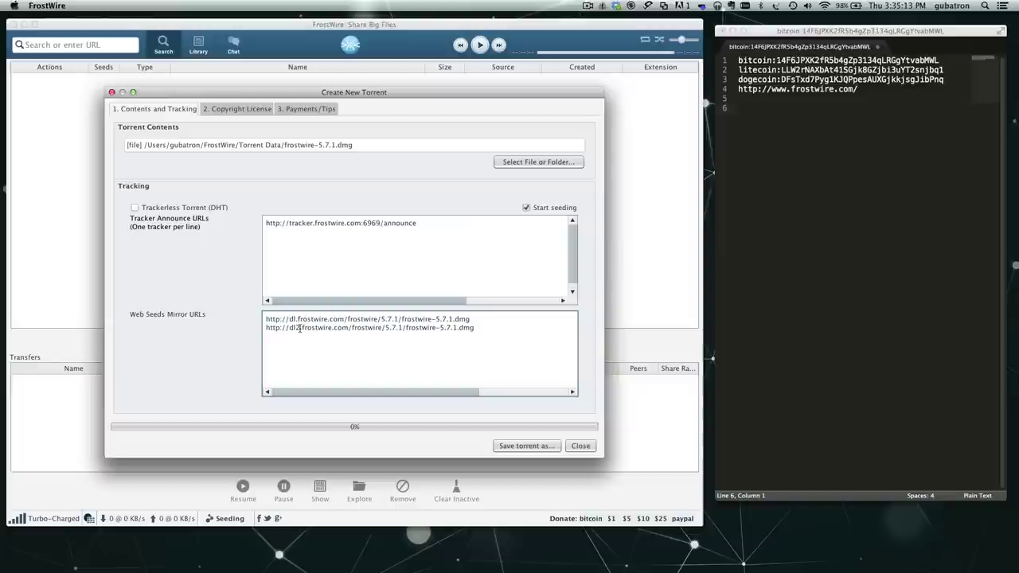
{"action": "triple_click", "coordinate": [300, 329]}
{"action": "key", "text": "BackSpace"}
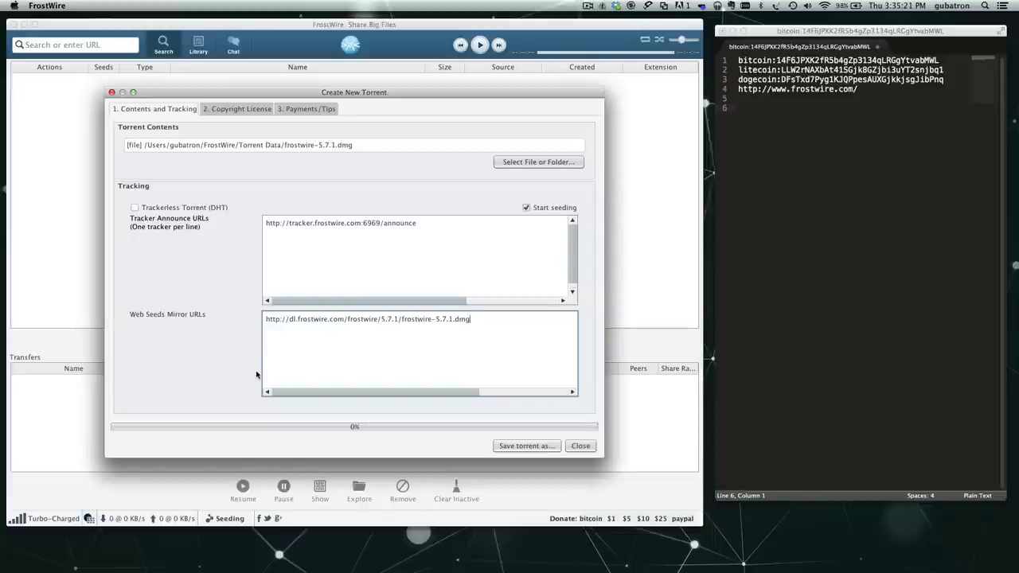
Step: Affirm content-creator rights under Copyright License and browse the open-source and public-domain license types
{"action": "left_click", "coordinate": [256, 110]}
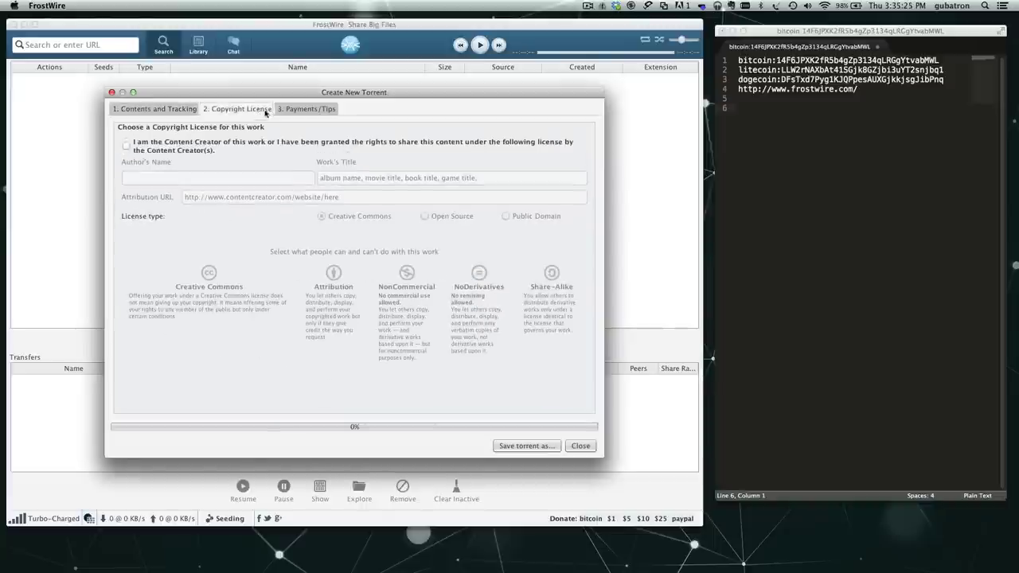
{"action": "left_click", "coordinate": [182, 146]}
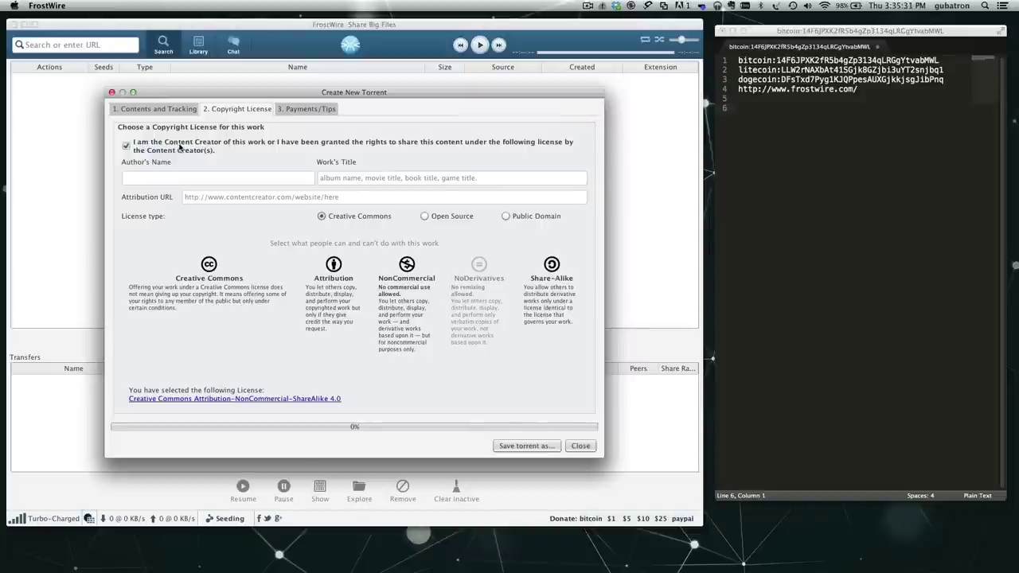
{"action": "left_click", "coordinate": [424, 216]}
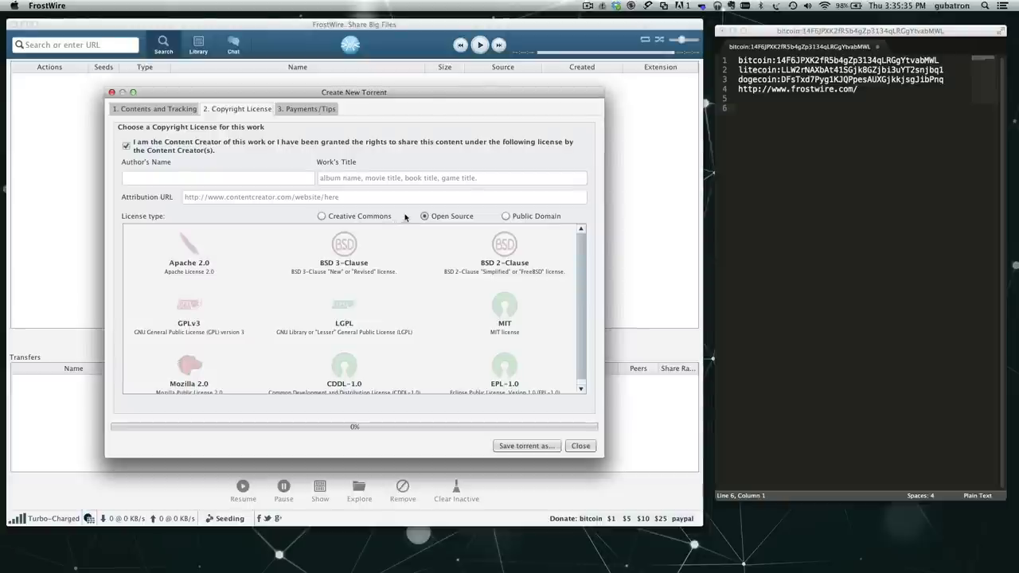
{"action": "left_click", "coordinate": [504, 217]}
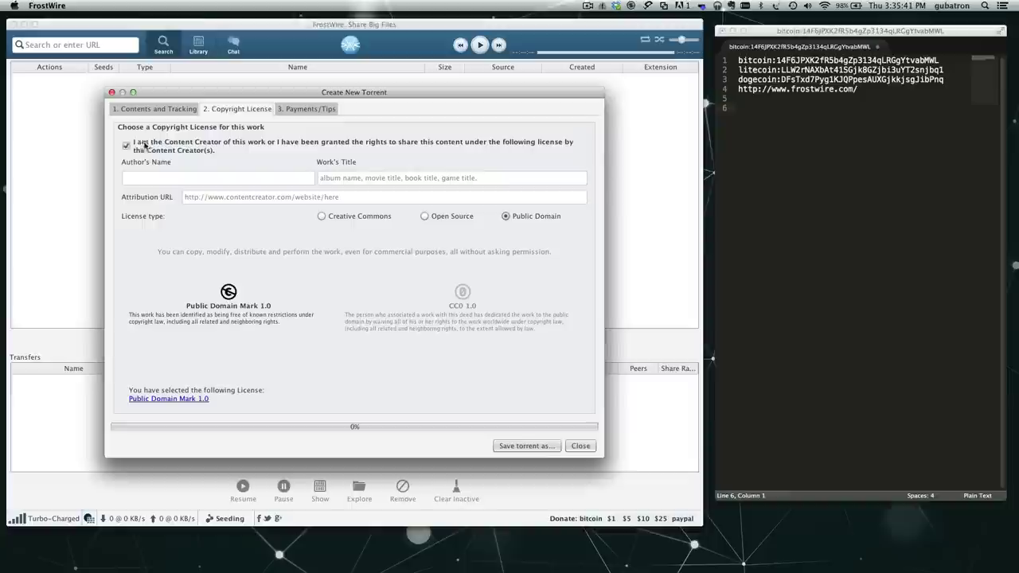
{"action": "left_click", "coordinate": [159, 175]}
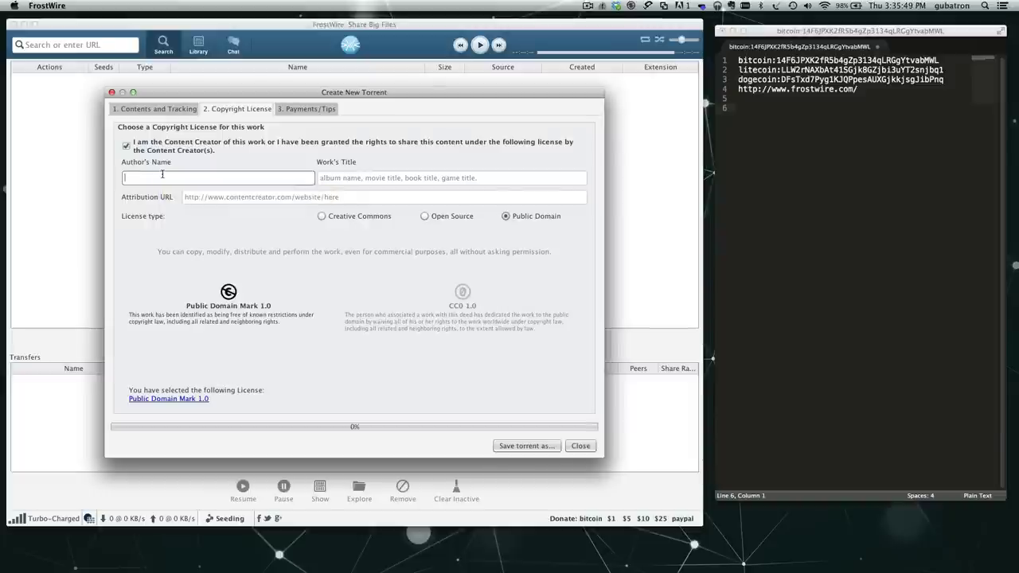
{"action": "type", "text": "FrostWire"}
{"action": "left_click", "coordinate": [373, 181]}
{"action": "type", "text": "FrostW"}
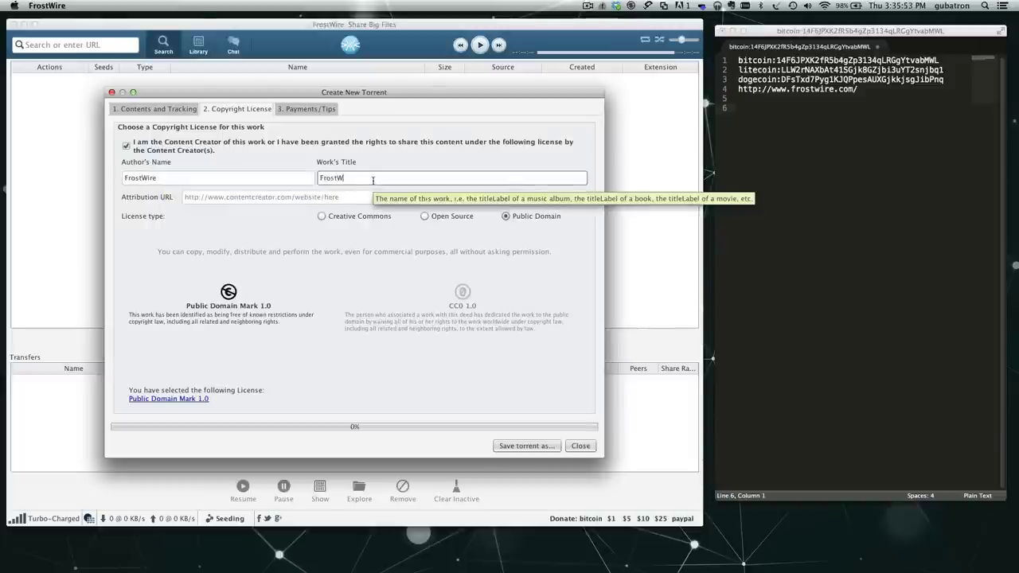
{"action": "type", "text": "ire 5.7.1 for Mac"}
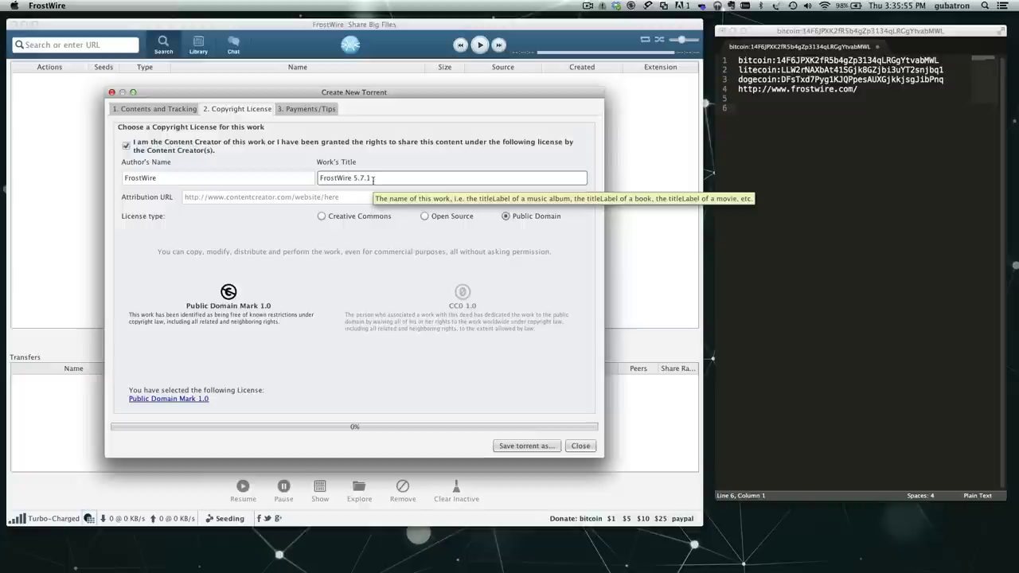
{"action": "type", "text": "OSX"}
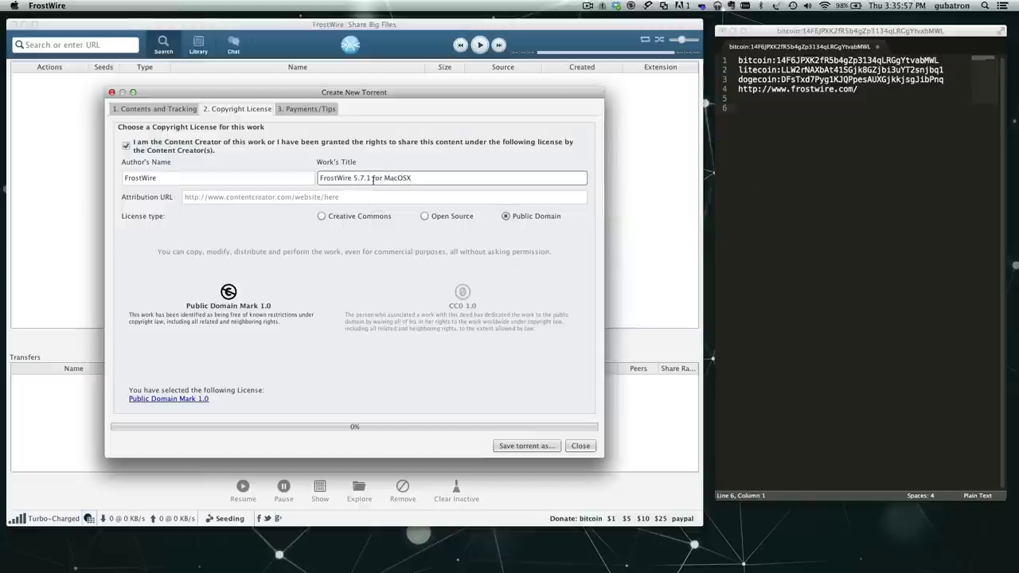
{"action": "left_click", "coordinate": [315, 199]}
{"action": "type", "text": "ht"}
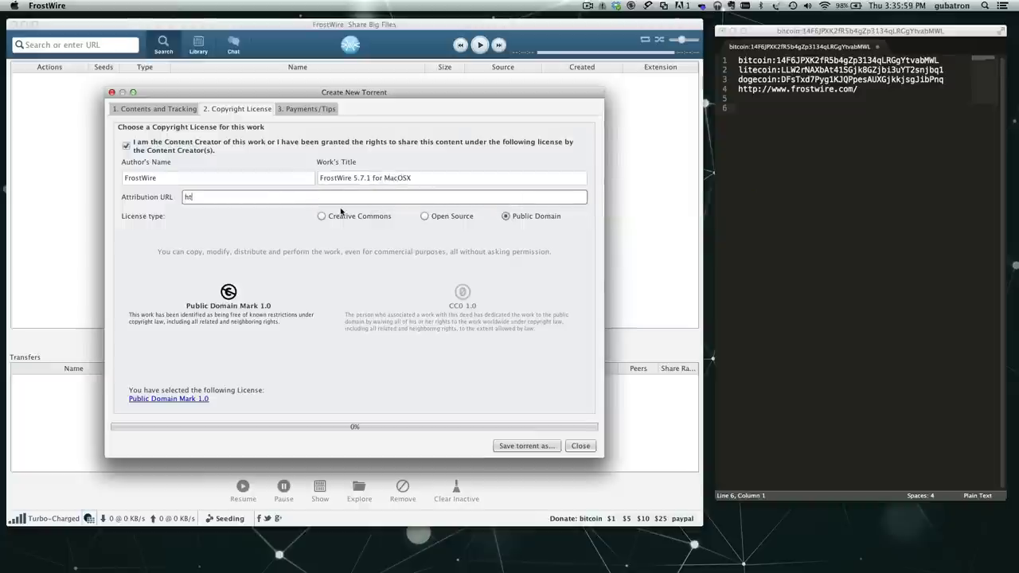
{"action": "type", "text": "tp://www.frostwire.com"}
{"action": "left_click", "coordinate": [453, 217]}
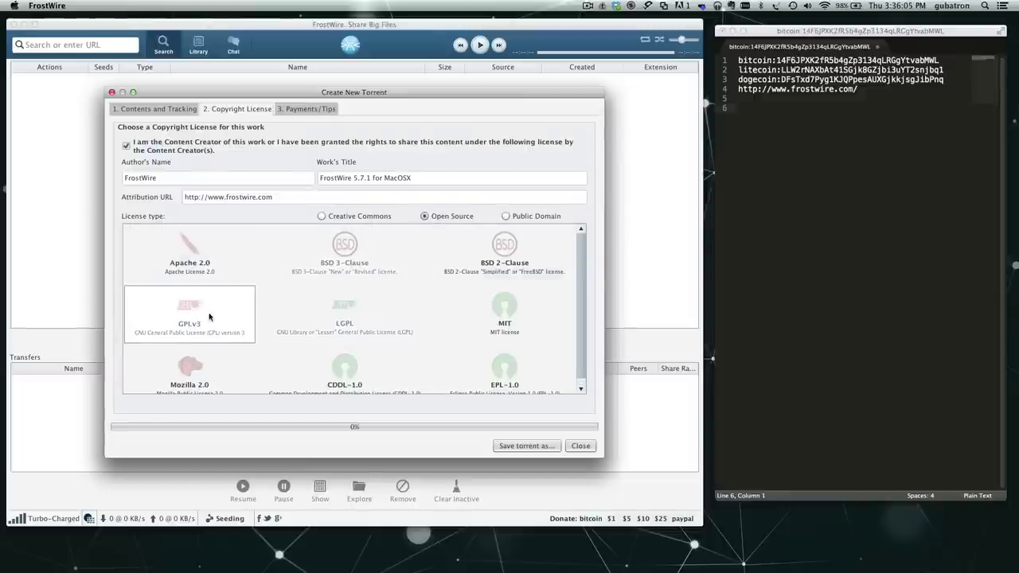
{"action": "left_click", "coordinate": [212, 316]}
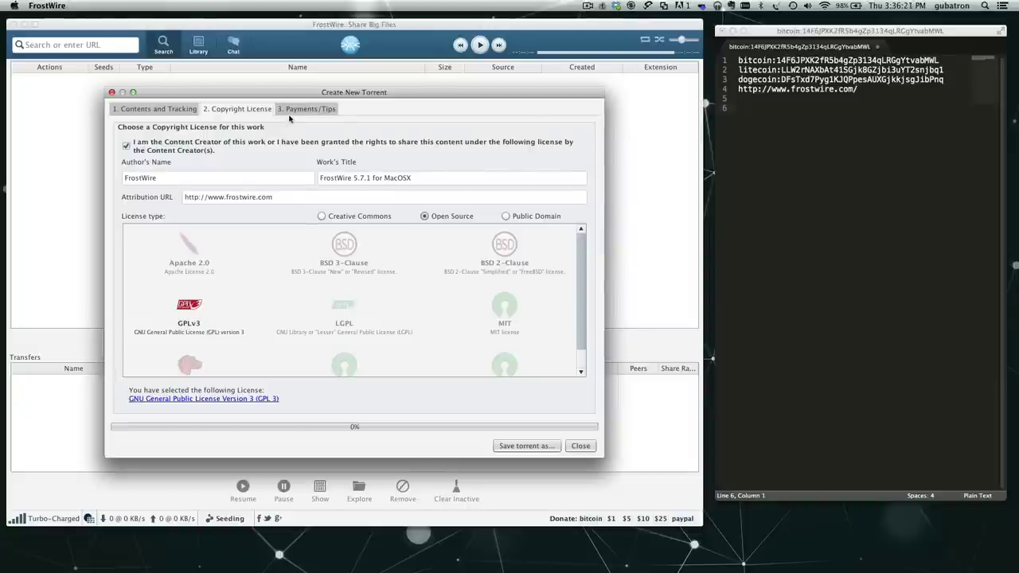
Step: Enable Payments/Tips with the contributions acknowledgment and paste the Bitcoin wallet address from the notes
{"action": "left_click", "coordinate": [290, 113]}
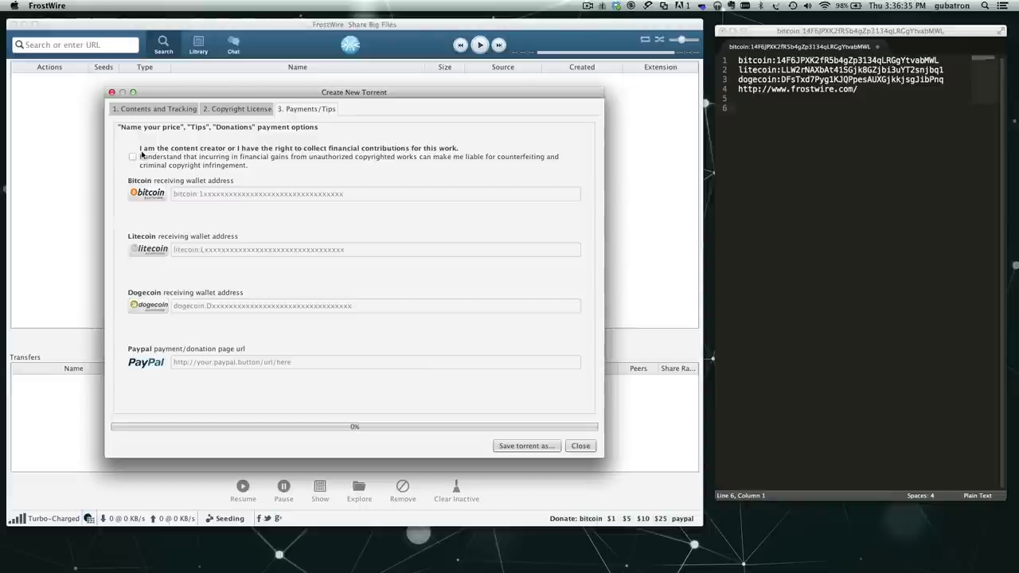
{"action": "left_click", "coordinate": [137, 157]}
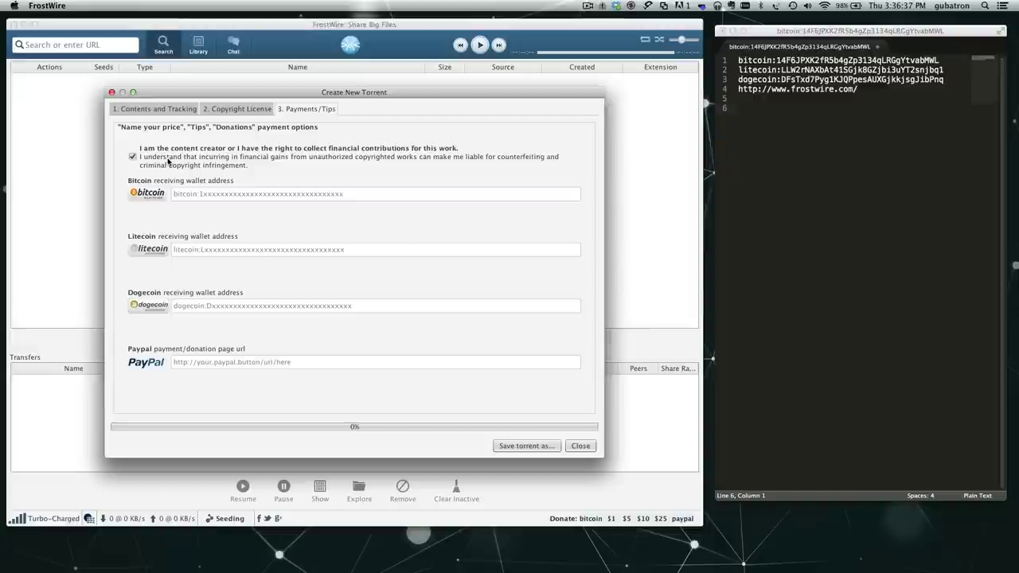
{"action": "left_click", "coordinate": [939, 60]}
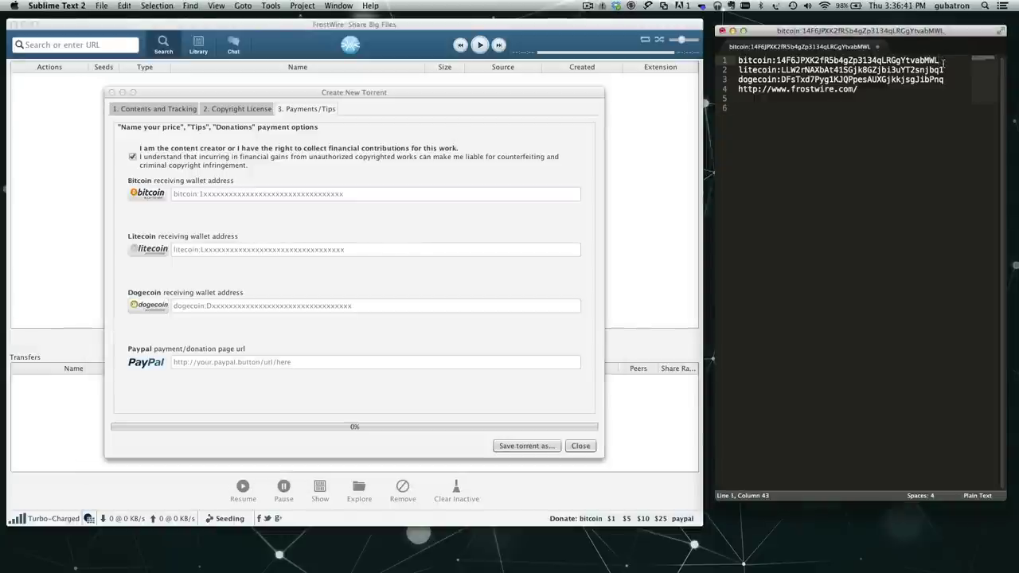
{"action": "key", "text": "super+shift+Left"}
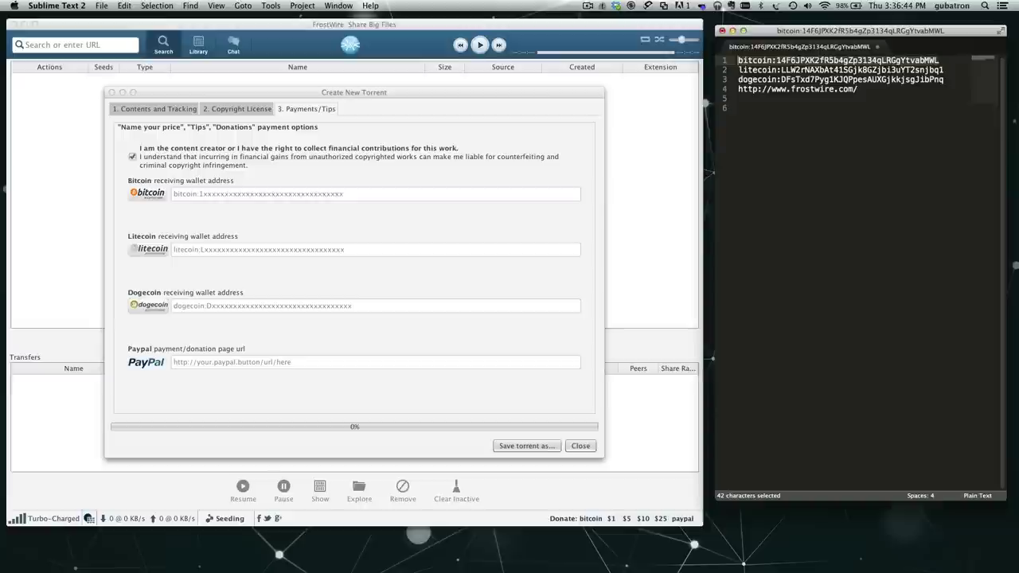
{"action": "key", "text": "super+c"}
{"action": "left_click", "coordinate": [348, 193]}
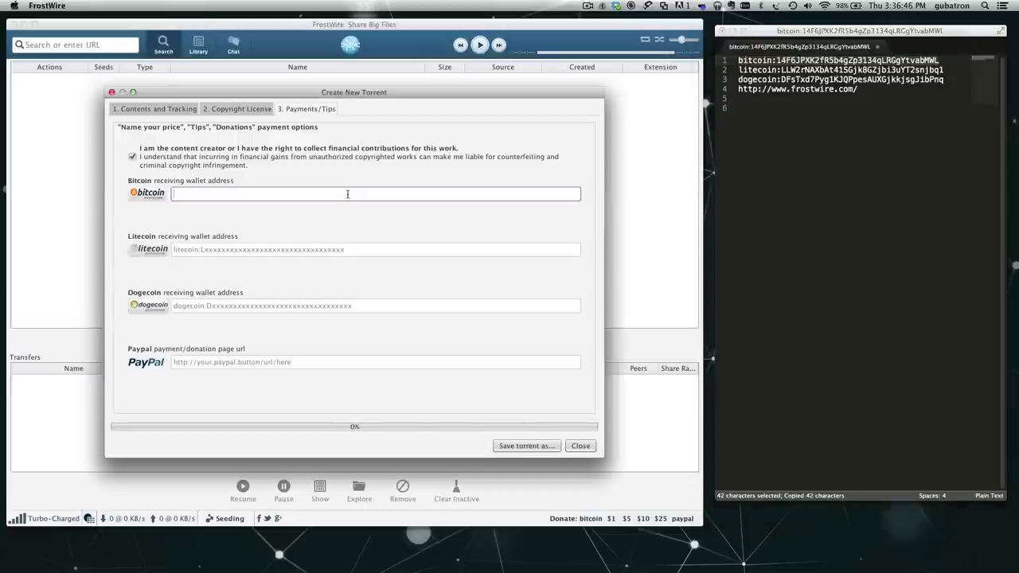
{"action": "key", "text": "super+v"}
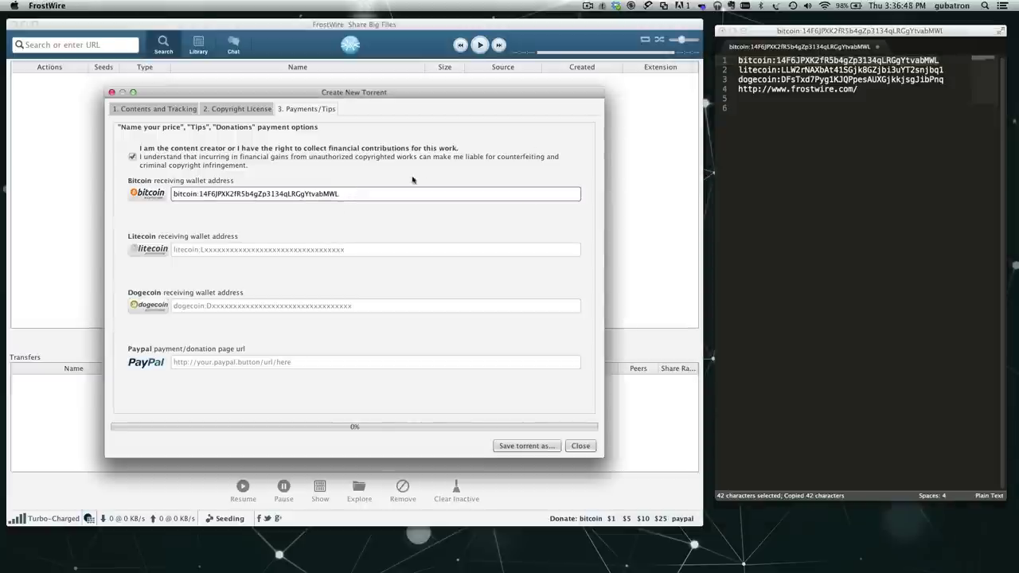
Step: Copy the Litecoin wallet address from the notes into the Litecoin field
{"action": "left_click", "coordinate": [947, 72]}
{"action": "key", "text": "super+shift+Left"}
{"action": "key", "text": "super+c"}
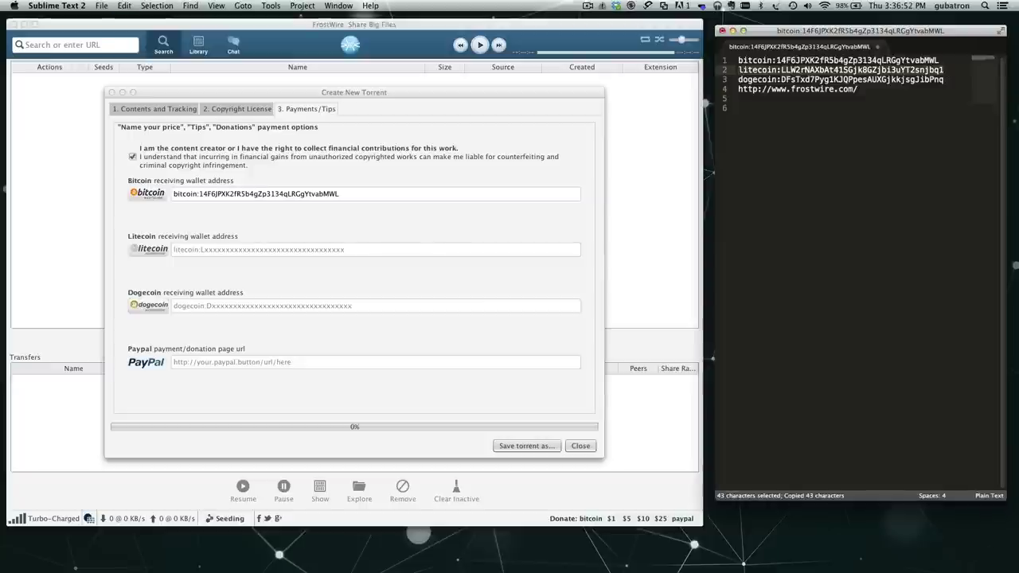
{"action": "left_click", "coordinate": [373, 251]}
{"action": "key", "text": "super+v"}
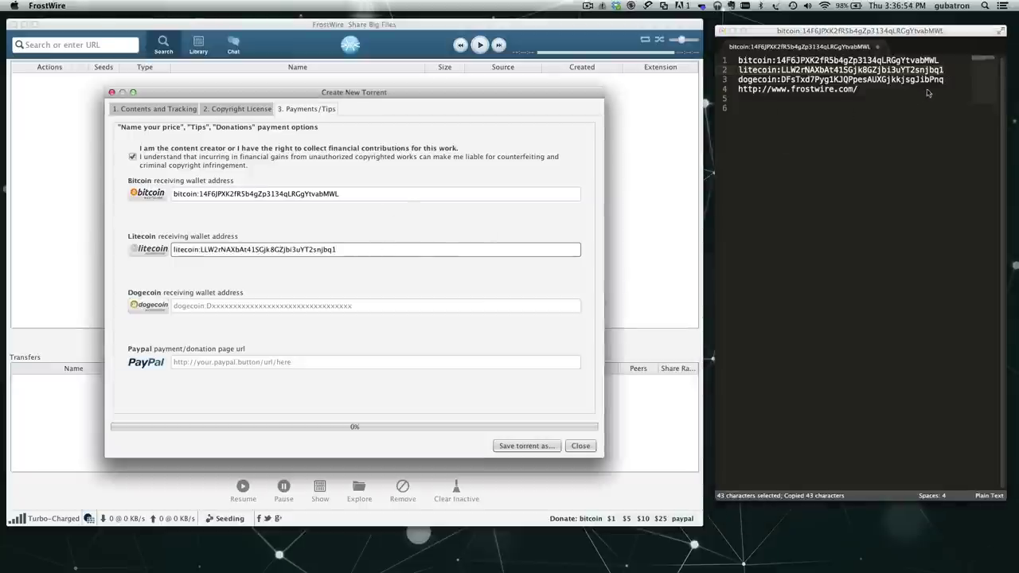
{"action": "left_click", "coordinate": [944, 80]}
{"action": "left_click", "coordinate": [944, 80]}
{"action": "key", "text": "super+shift+Left"}
{"action": "key", "text": "super+c"}
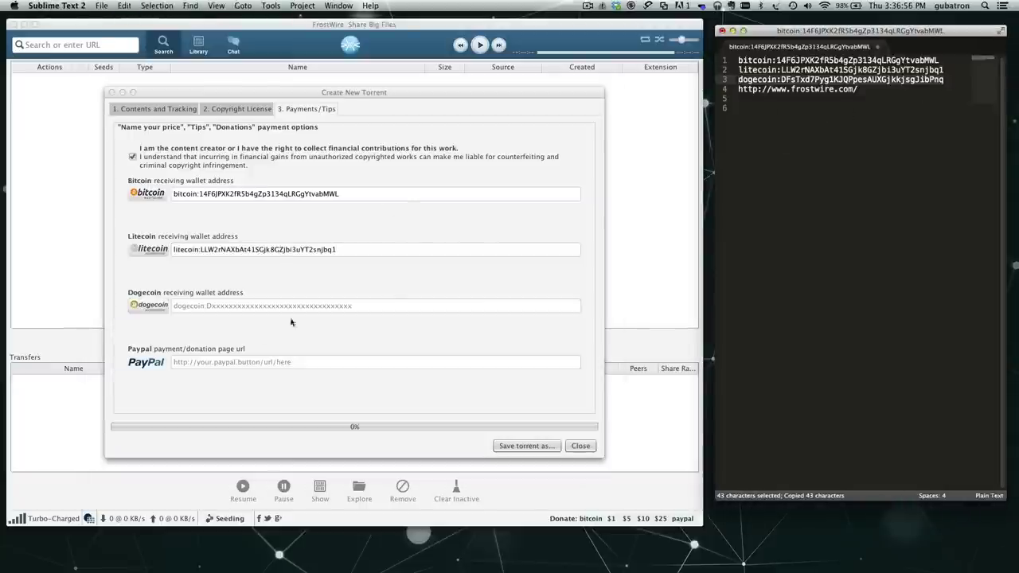
{"action": "left_click", "coordinate": [251, 308]}
{"action": "key", "text": "super+v"}
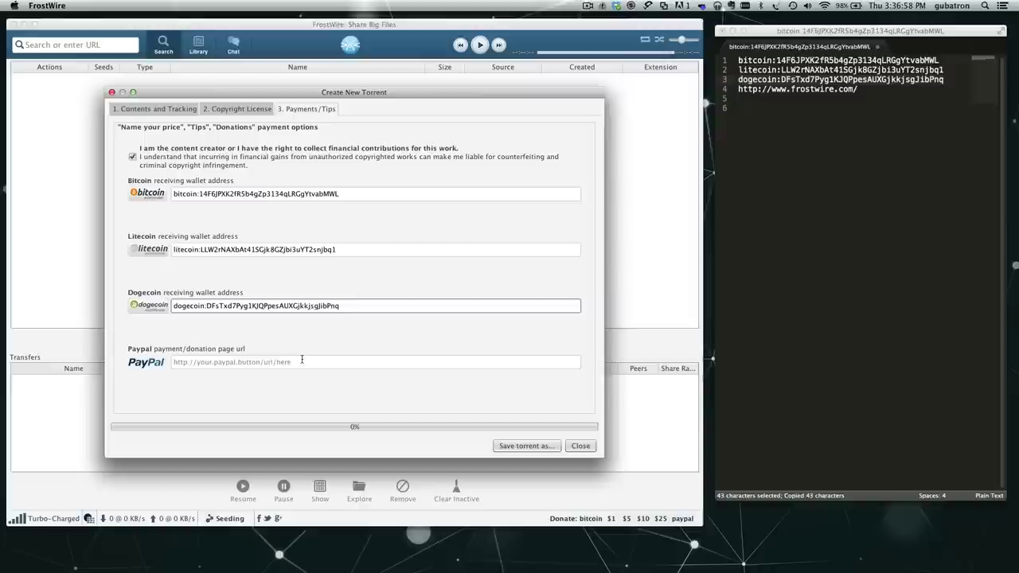
{"action": "left_click", "coordinate": [301, 360]}
{"action": "type", "text": "http"}
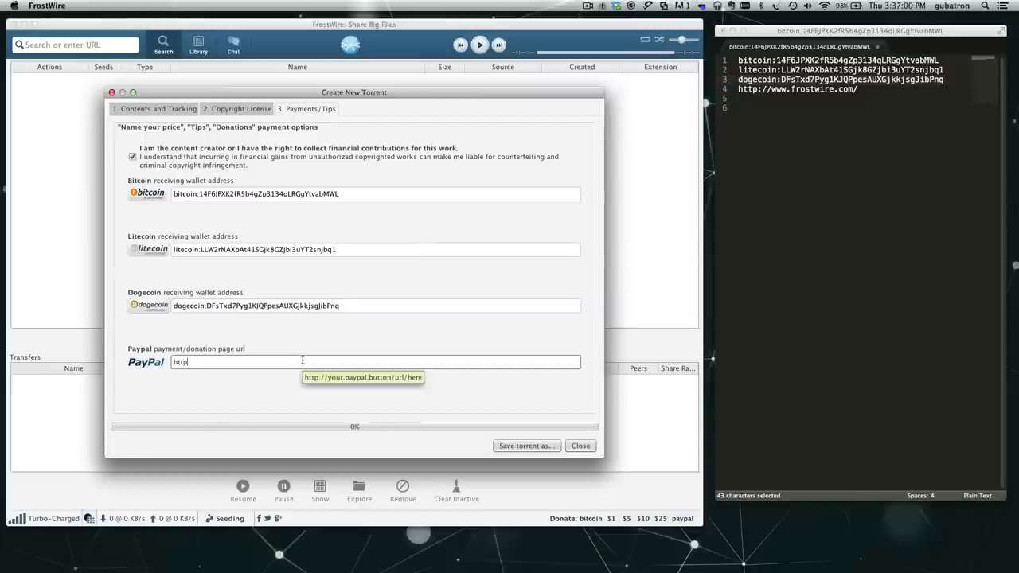
{"action": "type", "text": "://www.frostwire.com/do"}
{"action": "type", "text": "nate"}
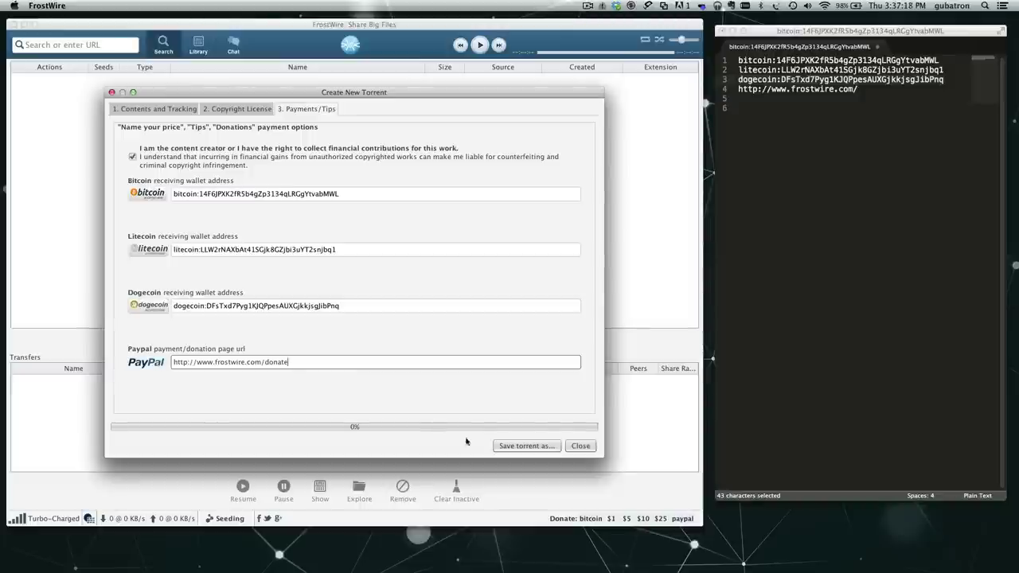
Step: Save the frostwire-5.7.1.dmg torrent so it starts seeding, then widen the Transfers License column
{"action": "left_click", "coordinate": [148, 110]}
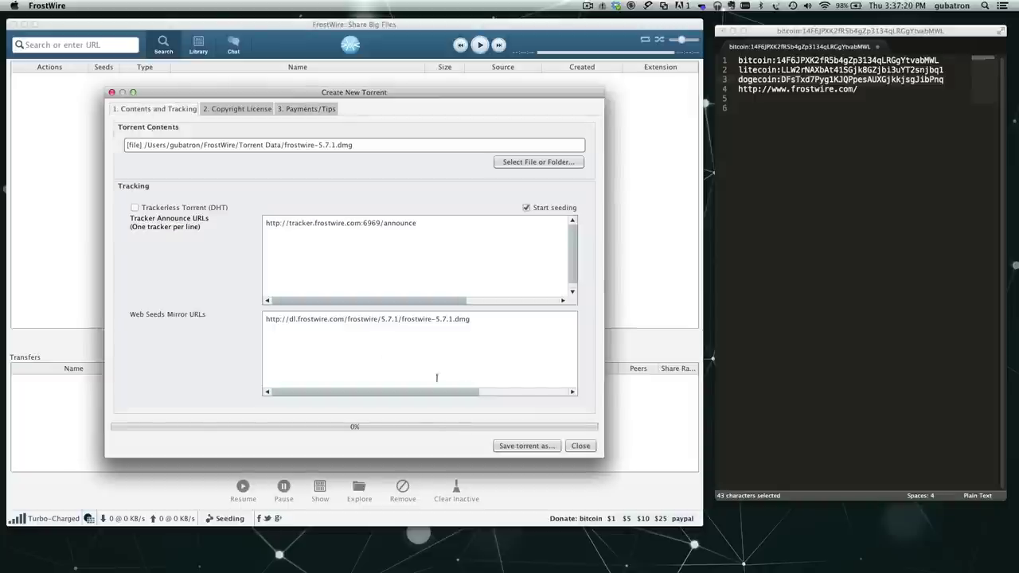
{"action": "left_click", "coordinate": [526, 446]}
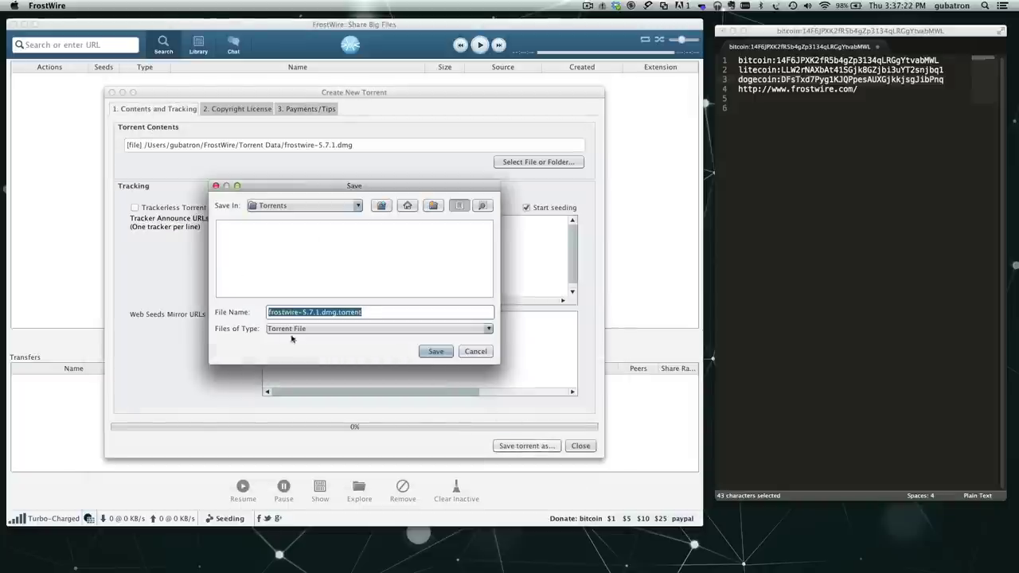
{"action": "left_click", "coordinate": [440, 352]}
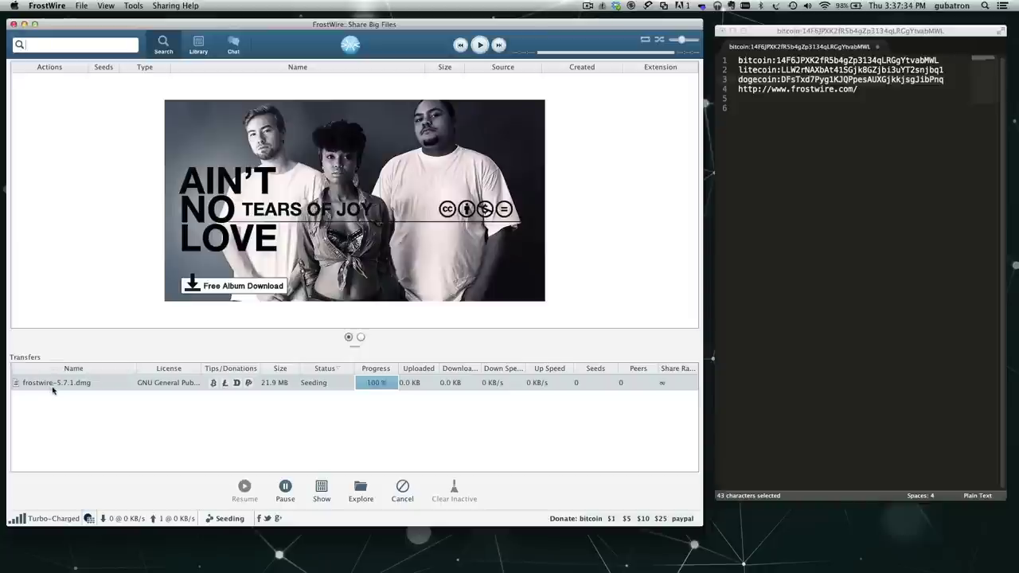
{"action": "left_click_drag", "start_coordinate": [136, 368], "coordinate": [117, 368]}
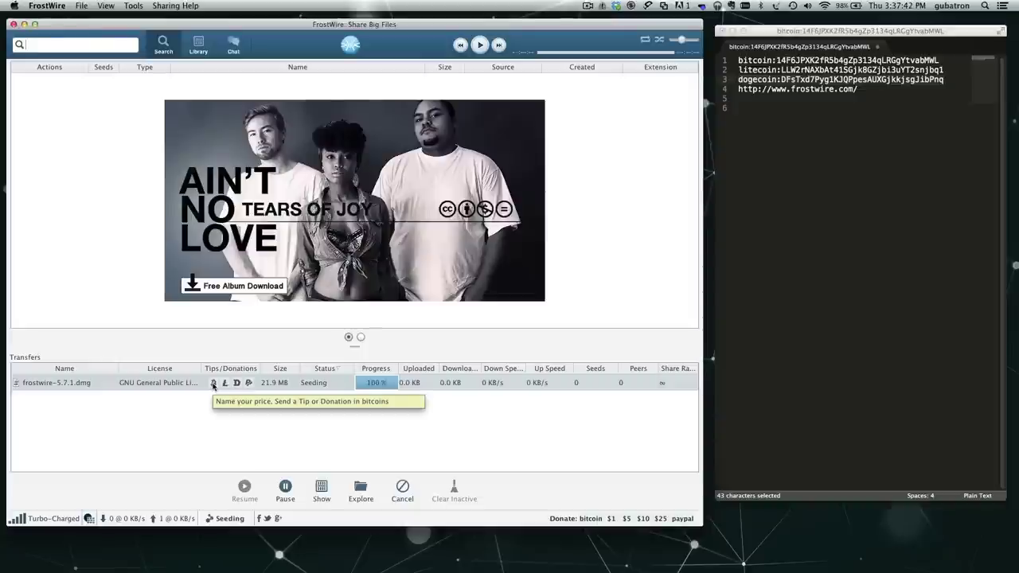
Step: Open the installer's Bitcoin tip page, select the address, and view the Litecoin and Dogecoin tabs
{"action": "left_click", "coordinate": [213, 383]}
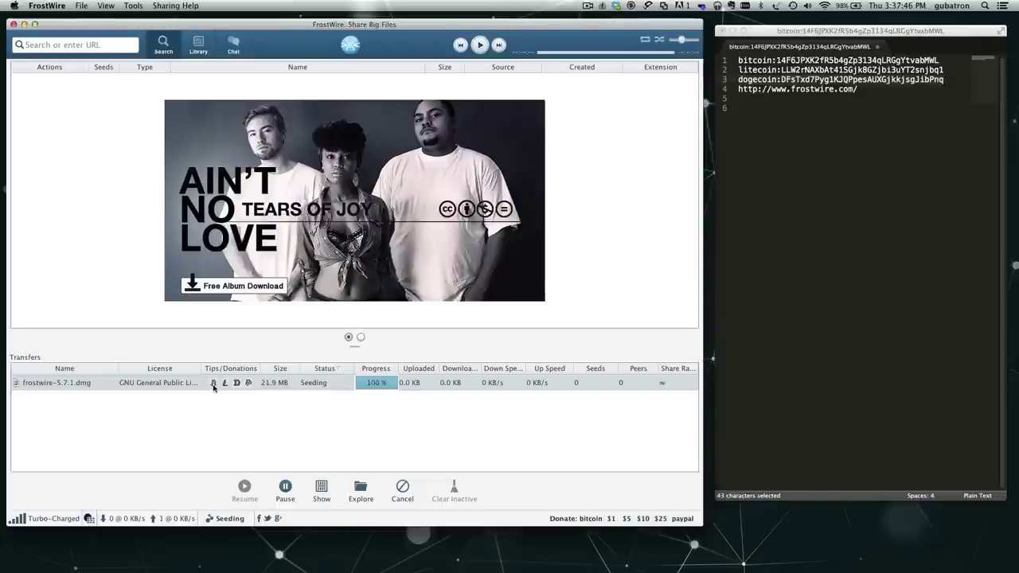
{"action": "left_click", "coordinate": [213, 383]}
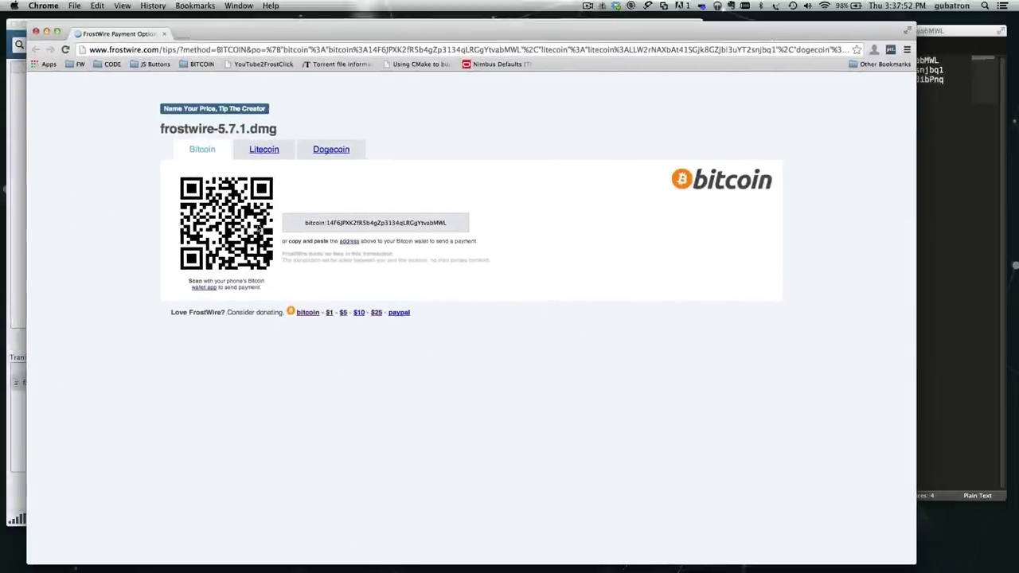
{"action": "left_click", "coordinate": [359, 224]}
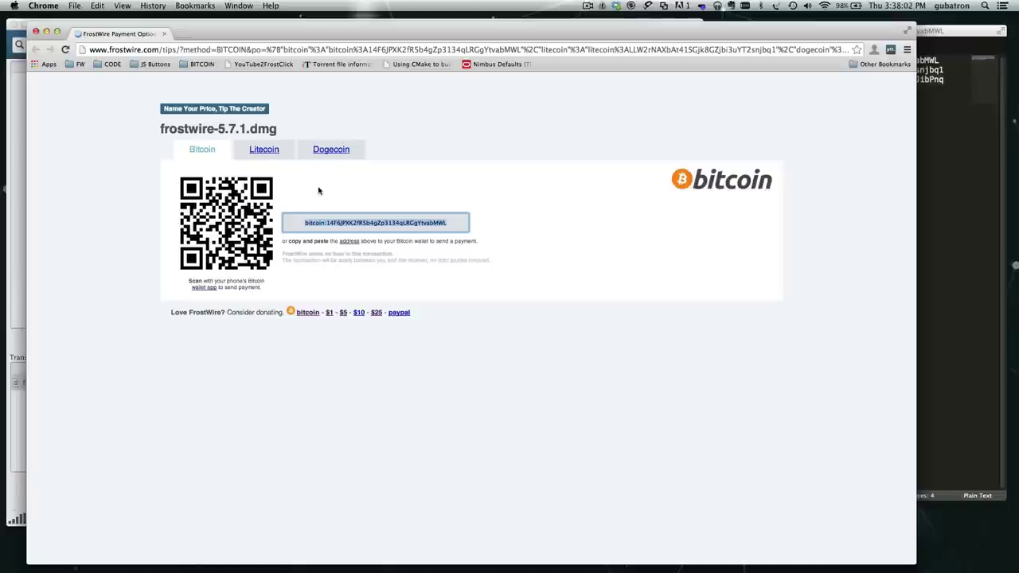
{"action": "left_click", "coordinate": [265, 152]}
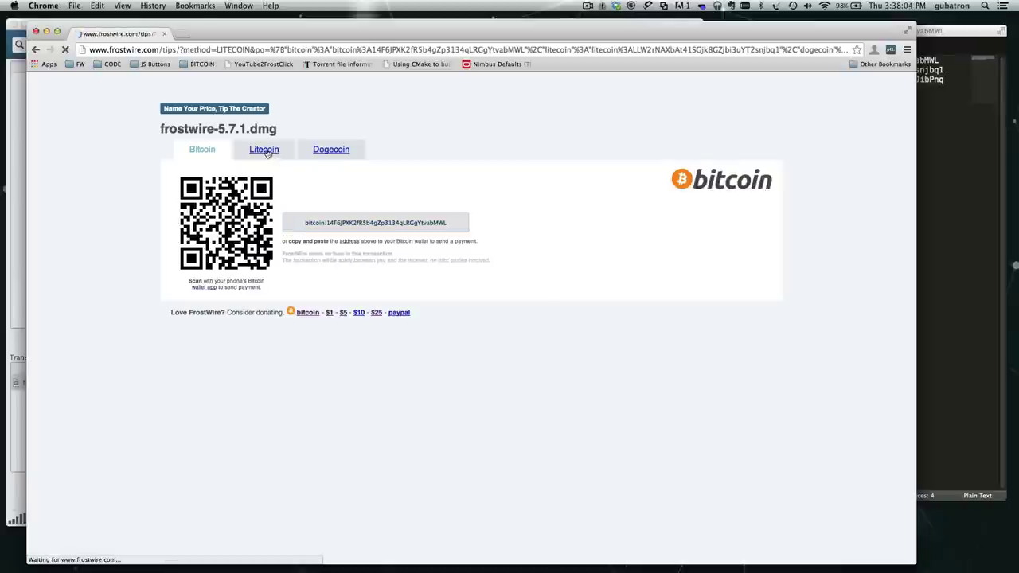
{"action": "left_click", "coordinate": [338, 154]}
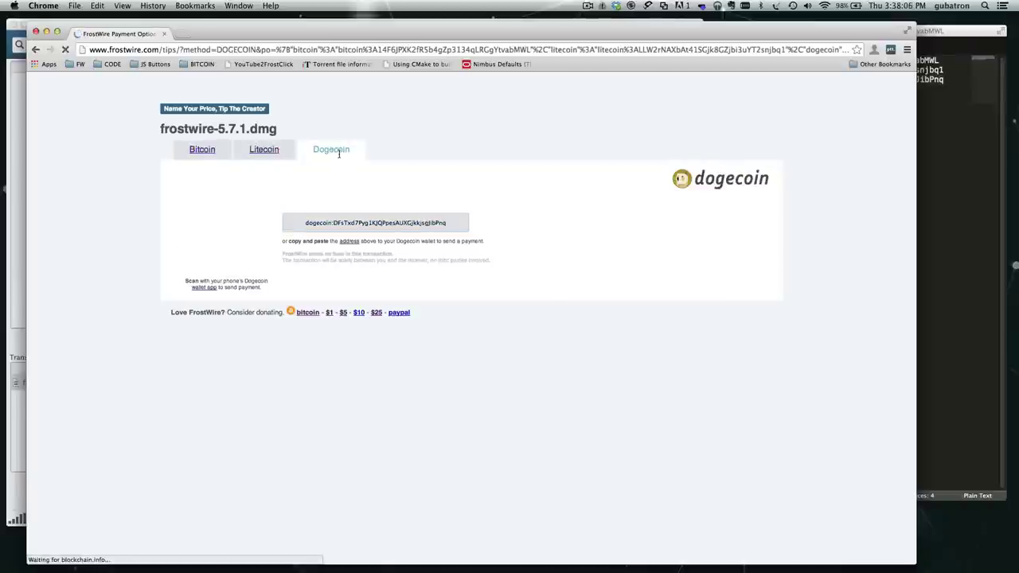
Step: Open the installer's Litecoin and Dogecoin tip links from FrostWire's Transfers list
{"action": "key", "text": "super+Tab"}
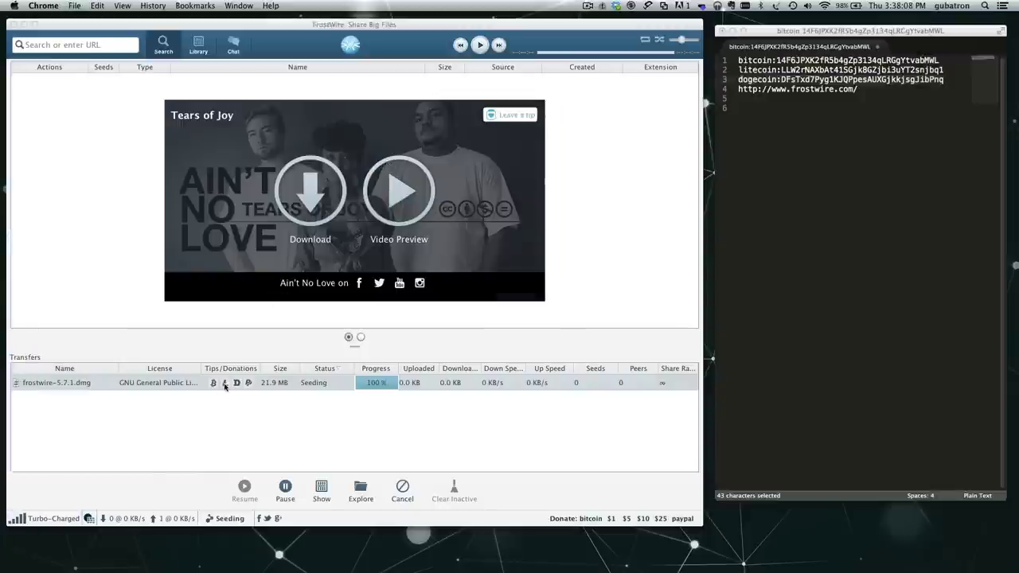
{"action": "left_click", "coordinate": [224, 383]}
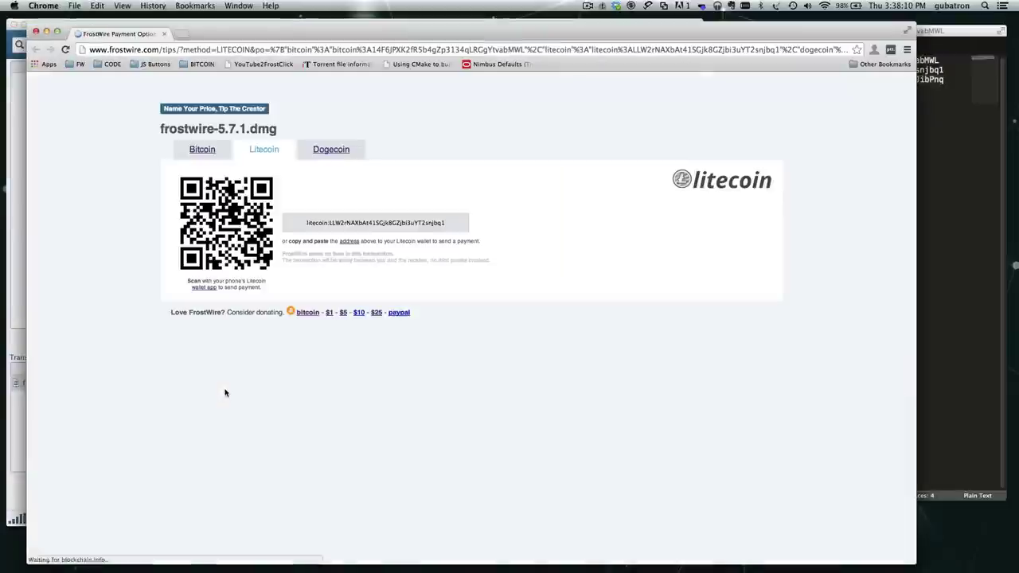
{"action": "key", "text": "super+Tab"}
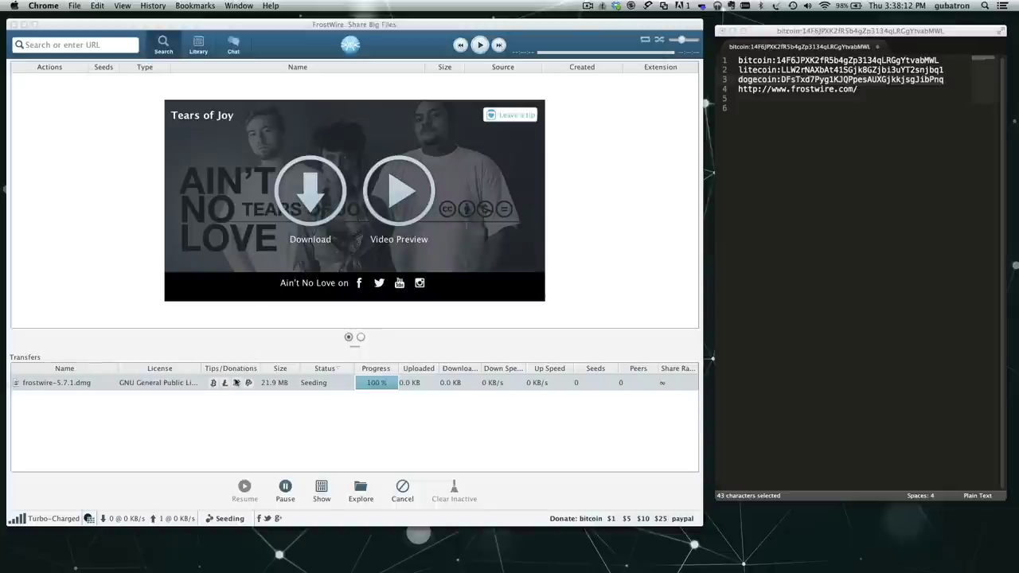
{"action": "left_click", "coordinate": [236, 382]}
{"action": "key", "text": "super+Tab"}
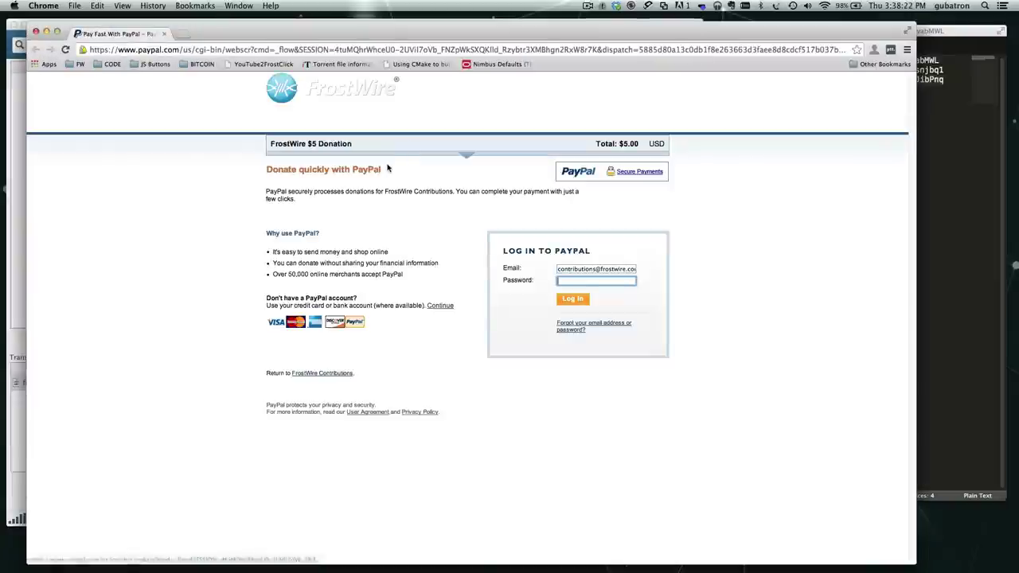
Step: Close the $5 FrostWire PayPal donation page in Chrome
{"action": "key", "text": "super+w"}
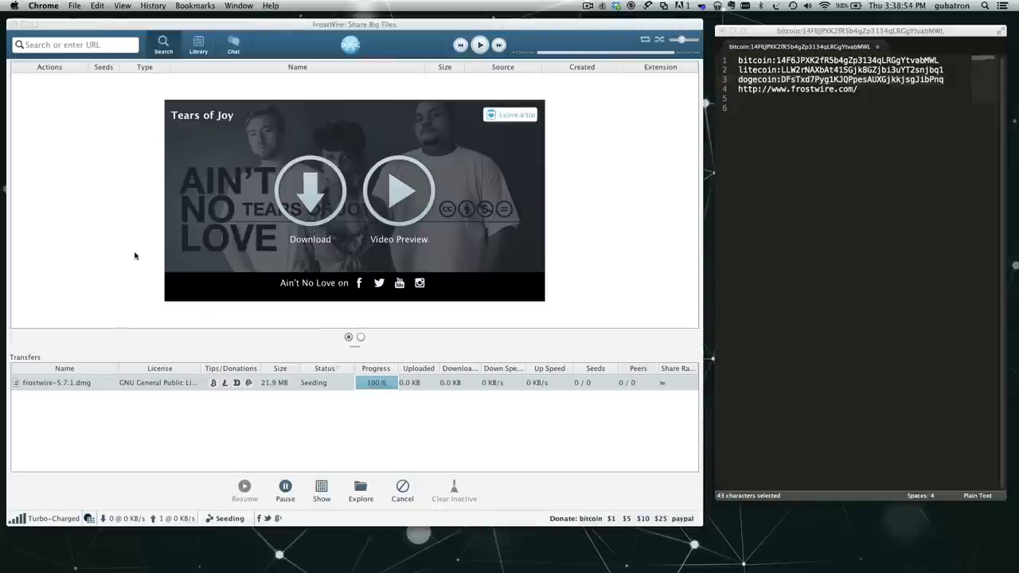
Step: Open the Tears of Joy banner's tip page, then close it
{"action": "left_click", "coordinate": [139, 217]}
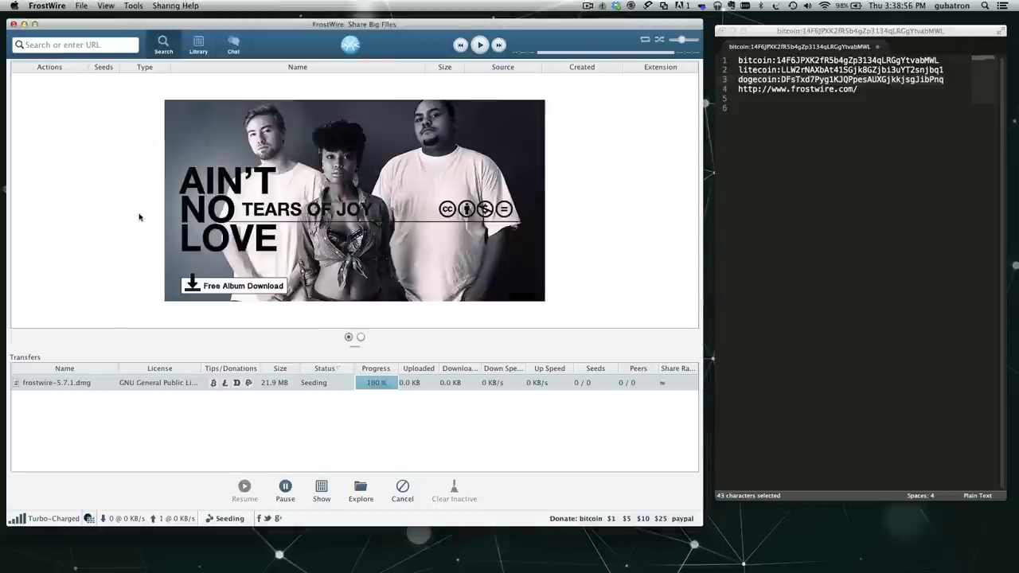
{"action": "mouse_move", "coordinate": [462, 157]}
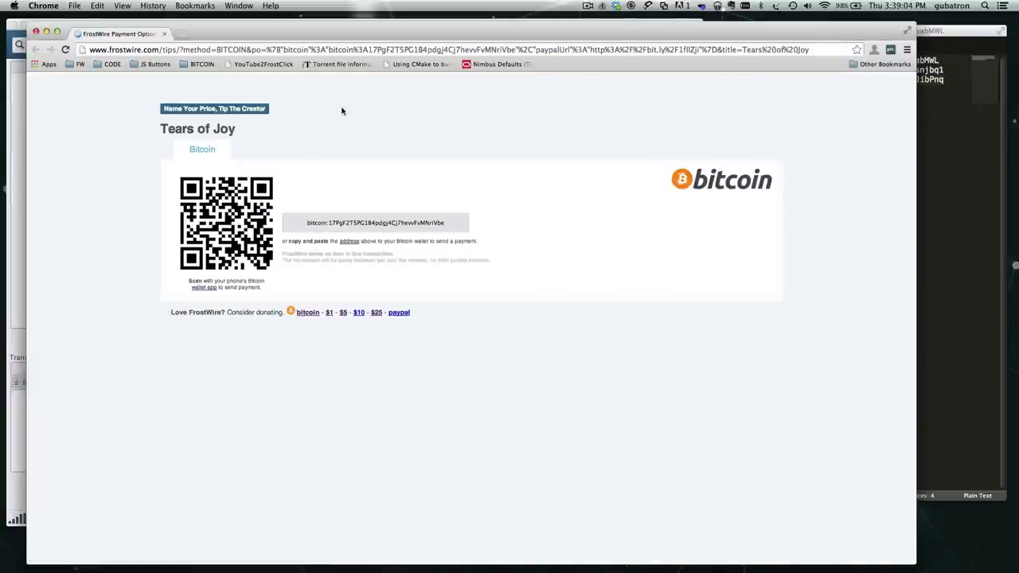
{"action": "key", "text": "super+w"}
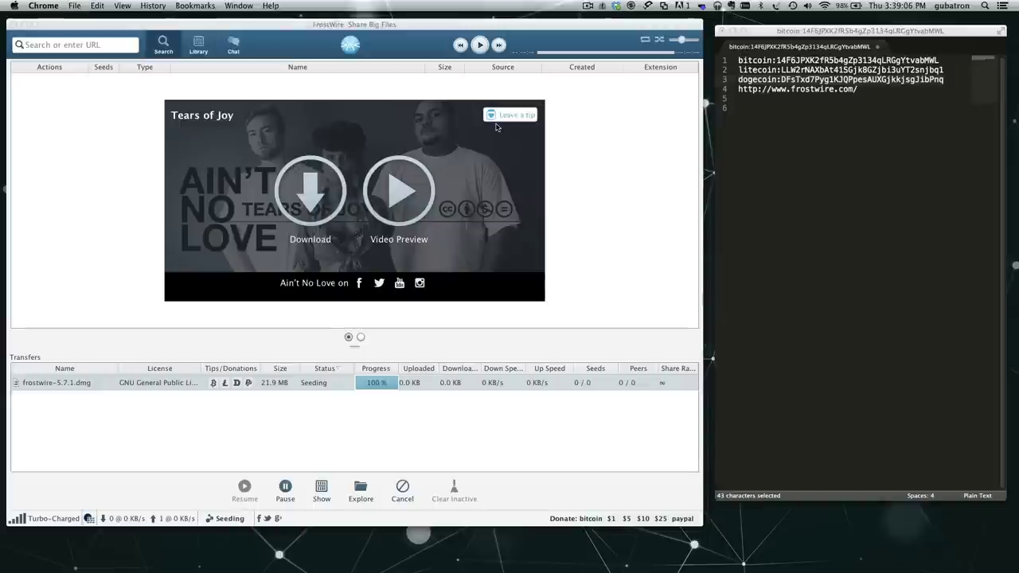
Step: Download the Tears of Joy album from the banner and close the FrostClick page
{"action": "left_click", "coordinate": [314, 195]}
{"action": "left_click", "coordinate": [315, 195]}
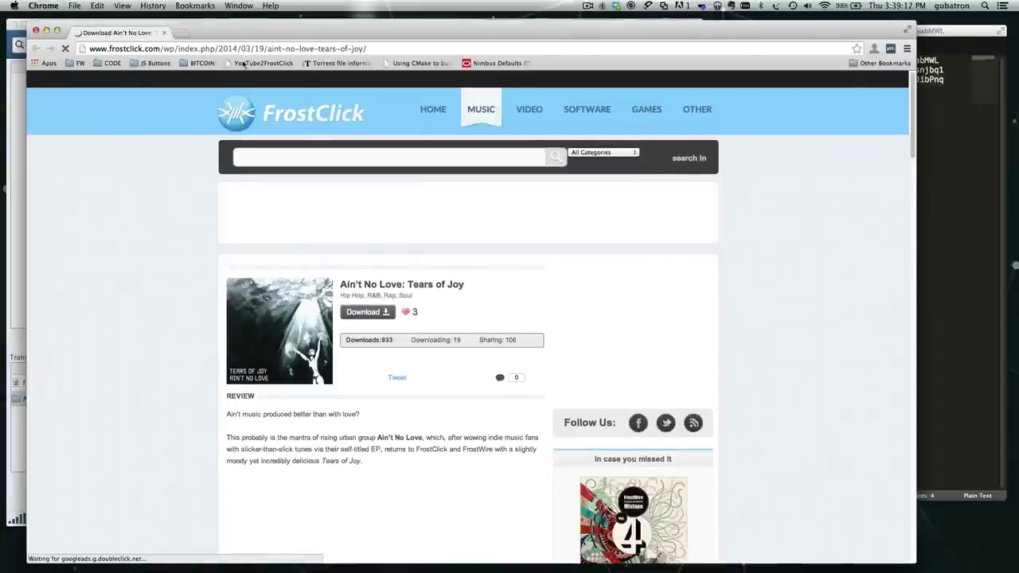
{"action": "key", "text": "super+w"}
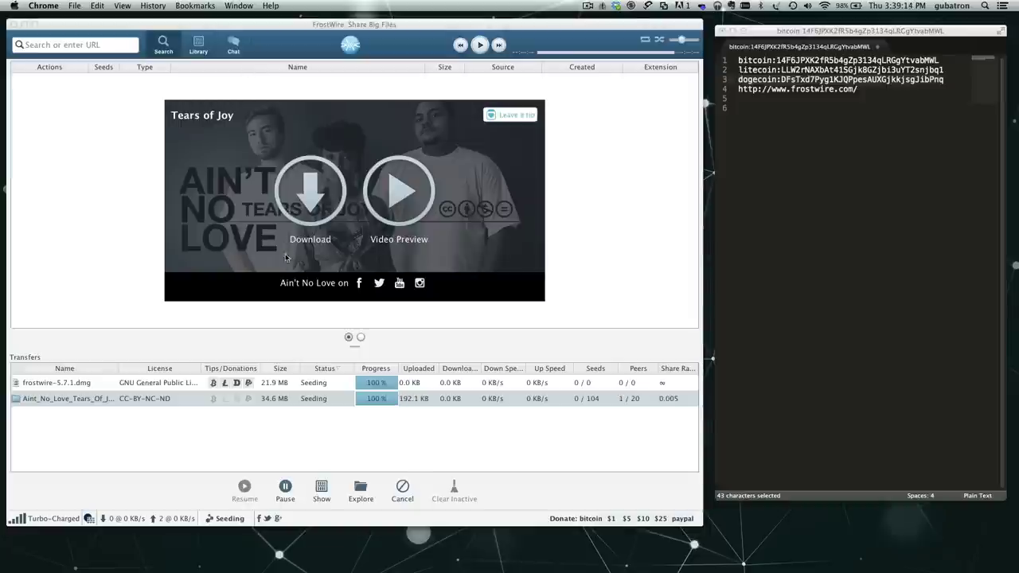
{"action": "left_click", "coordinate": [85, 398]}
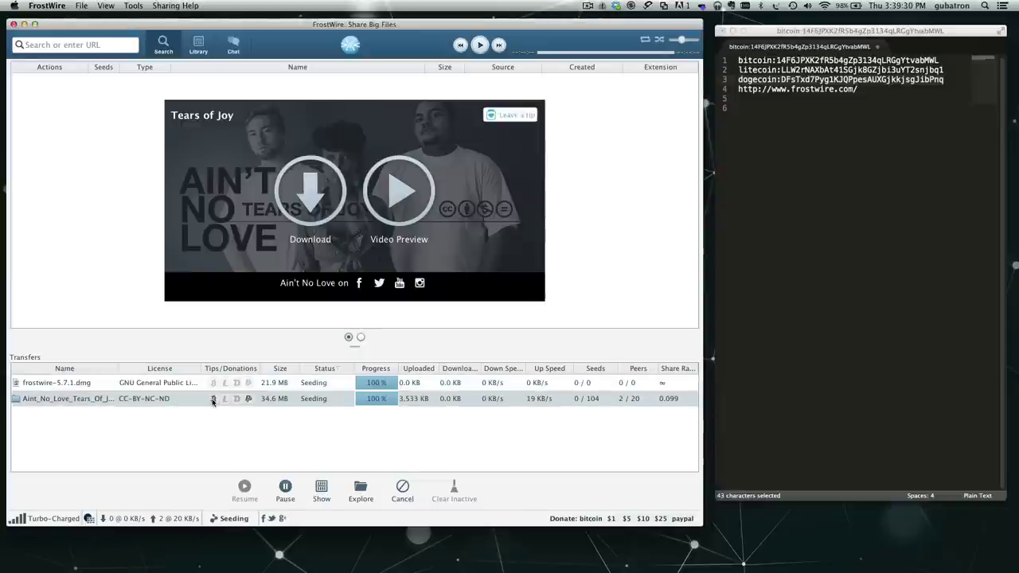
{"action": "left_click", "coordinate": [212, 399]}
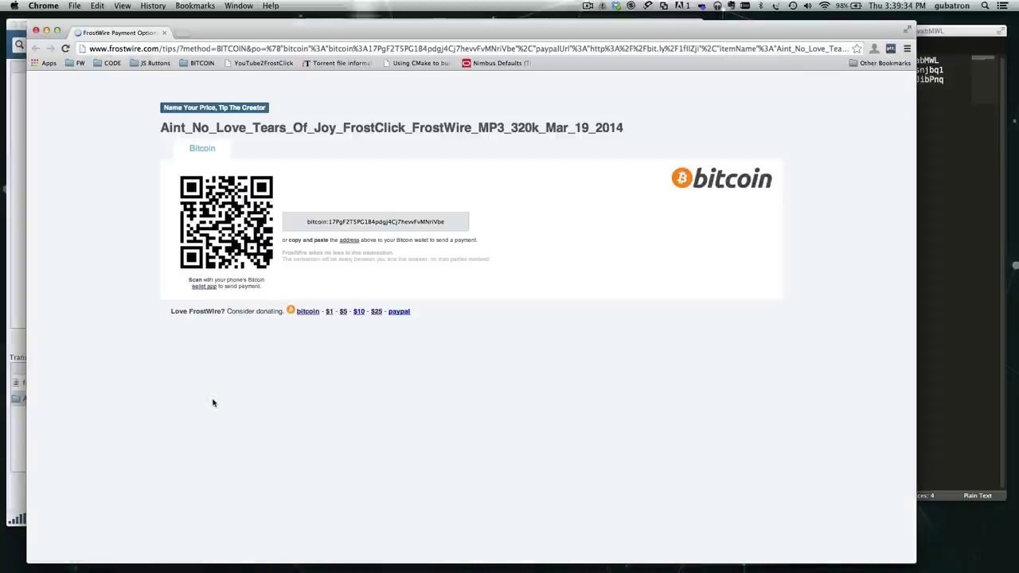
{"action": "key", "text": "super+w"}
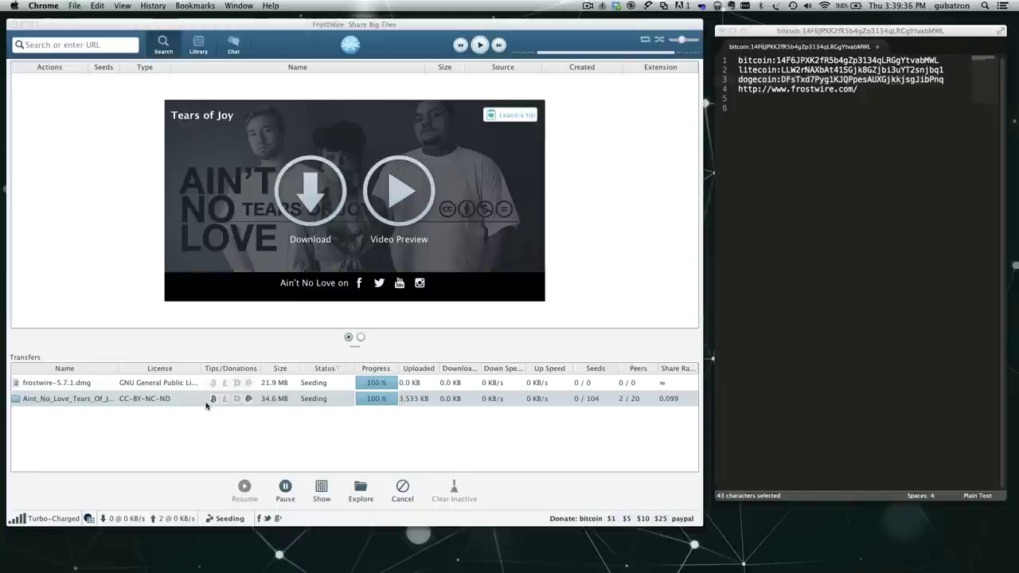